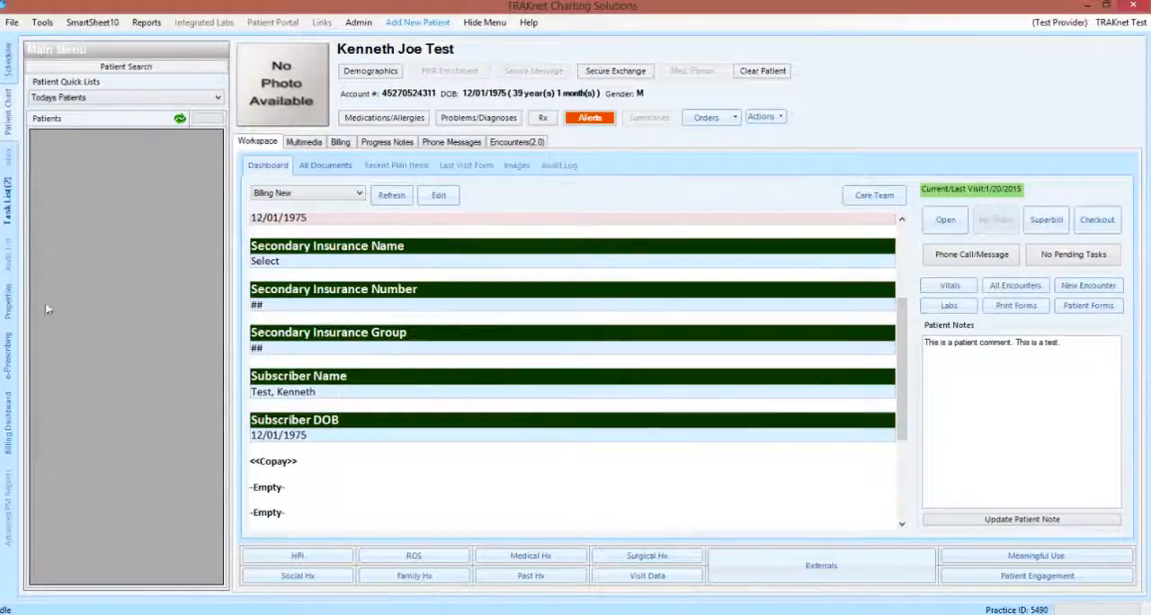
Step: Open the practice properties and look through the full list of property categories
left_click(7, 302)
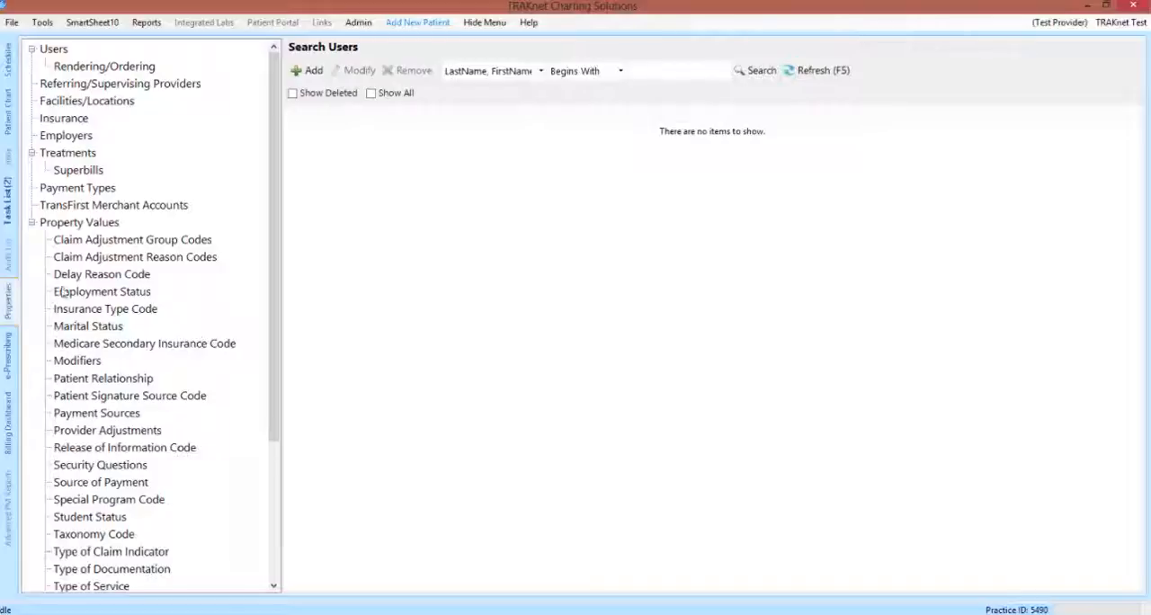
left_click(275, 245)
scroll(276, 242, "down", 5)
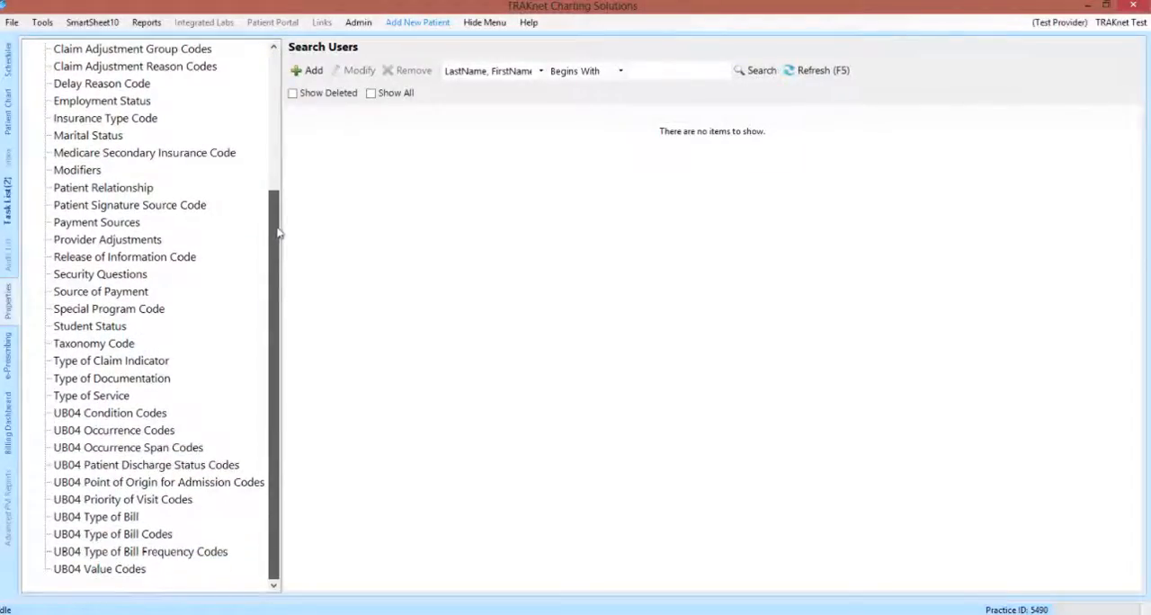
scroll(278, 236, "up", 5)
scroll(279, 229, "up", 1)
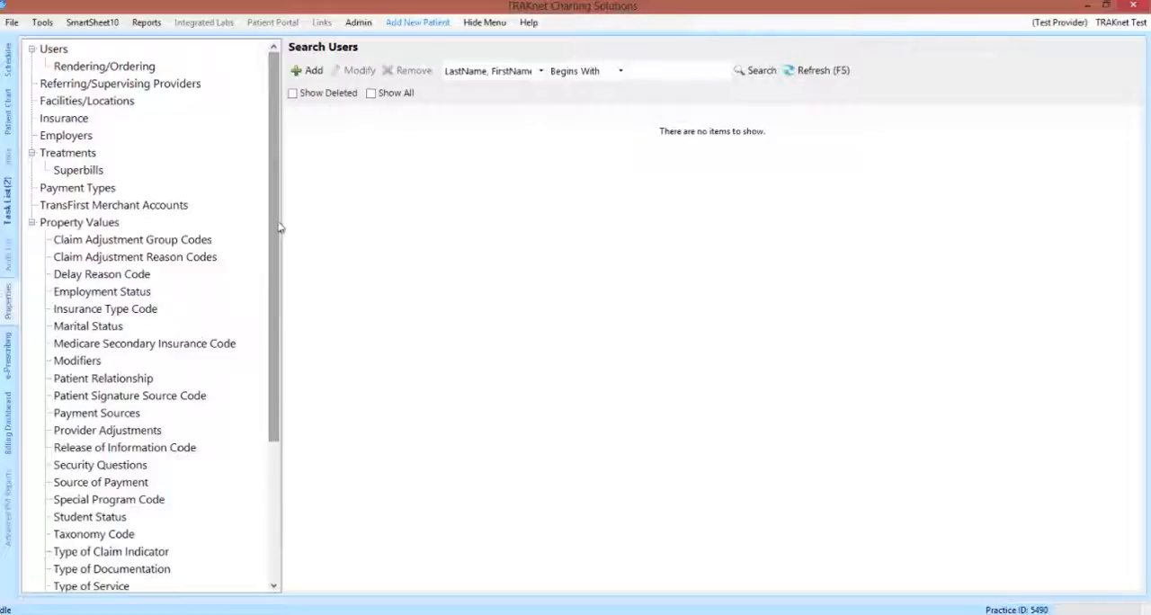
Step: Start a new user record with first name Test, last name User and user name Test User
left_click(56, 50)
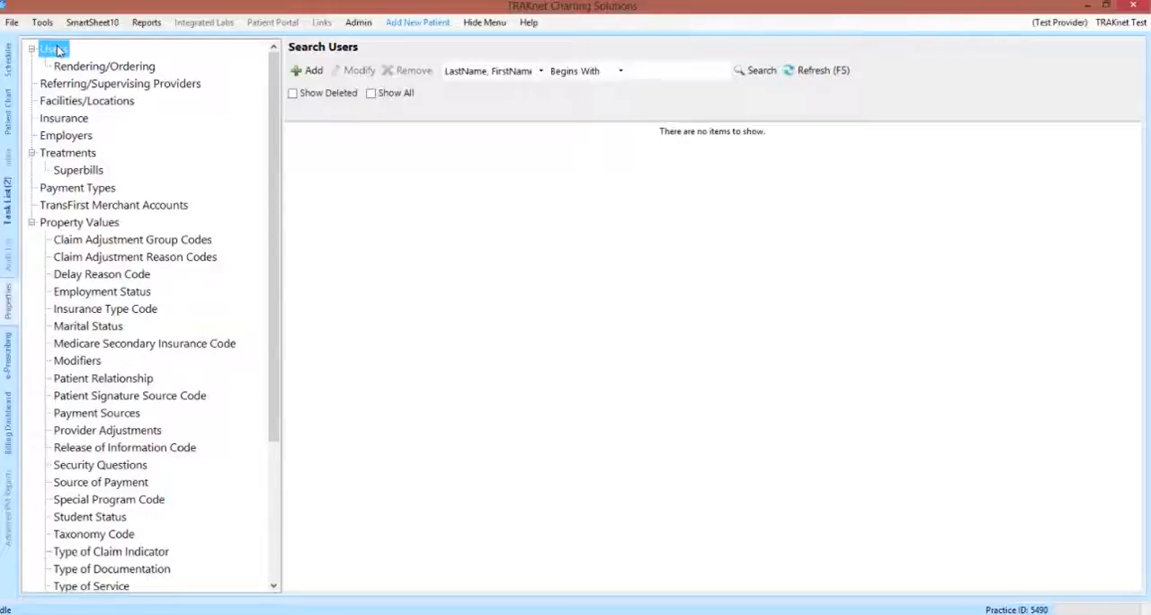
left_click(313, 72)
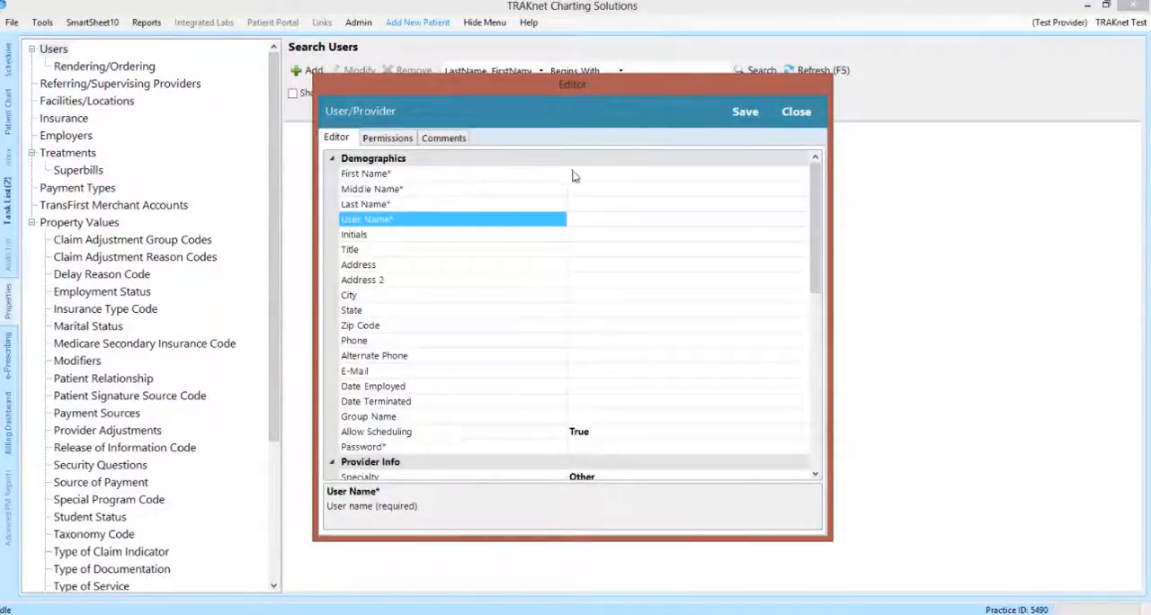
left_click(583, 176)
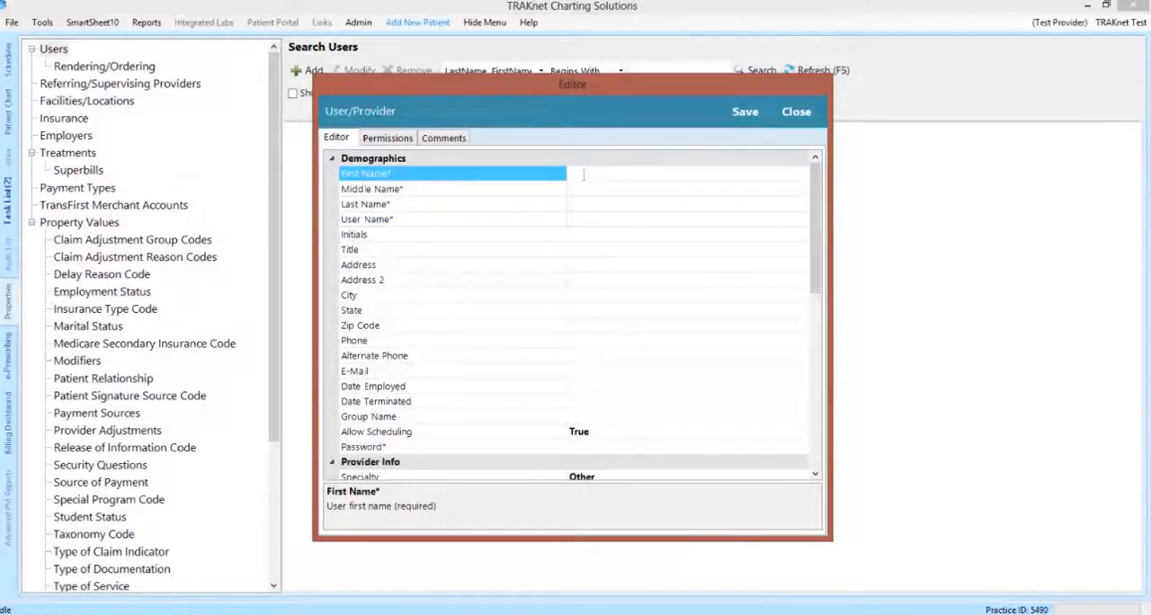
type("Test")
key("Tab")
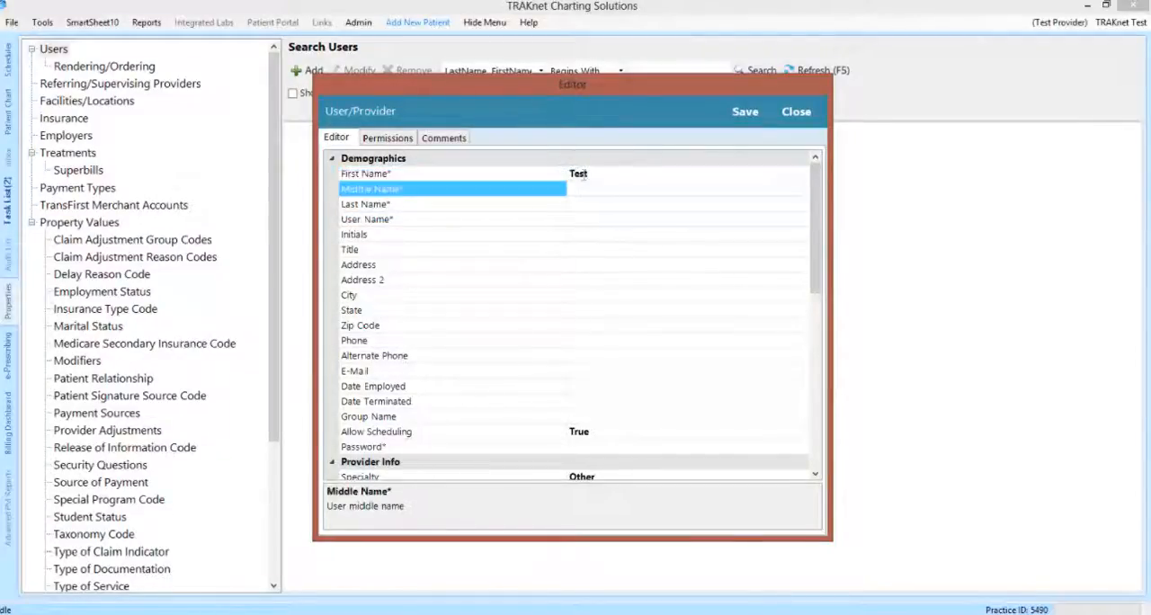
key("Tab")
type("User")
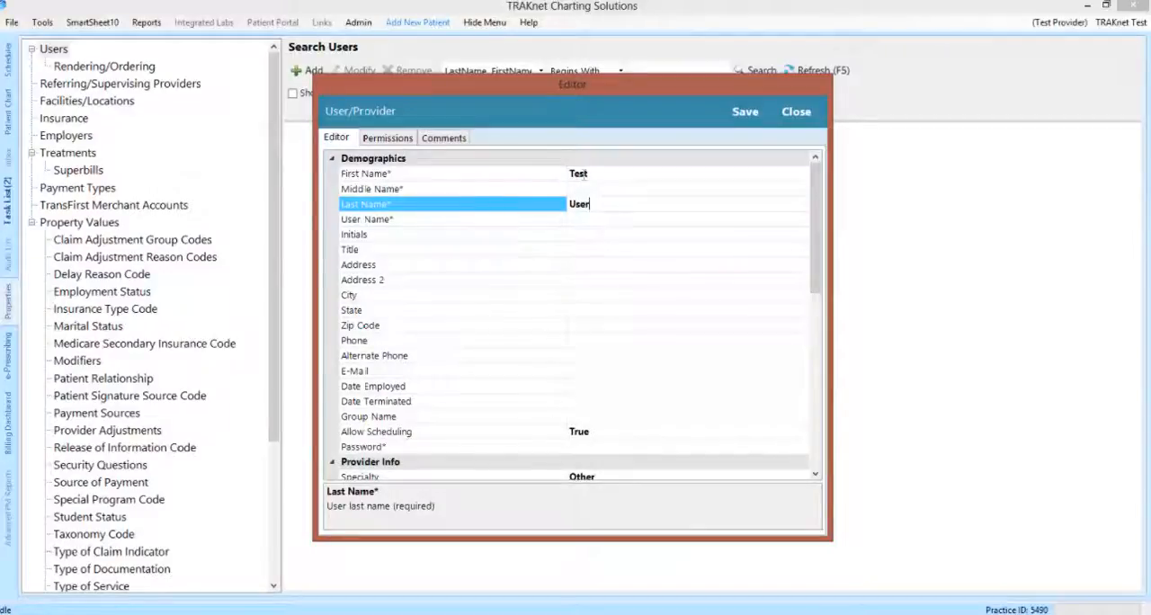
key("Tab")
type("Test")
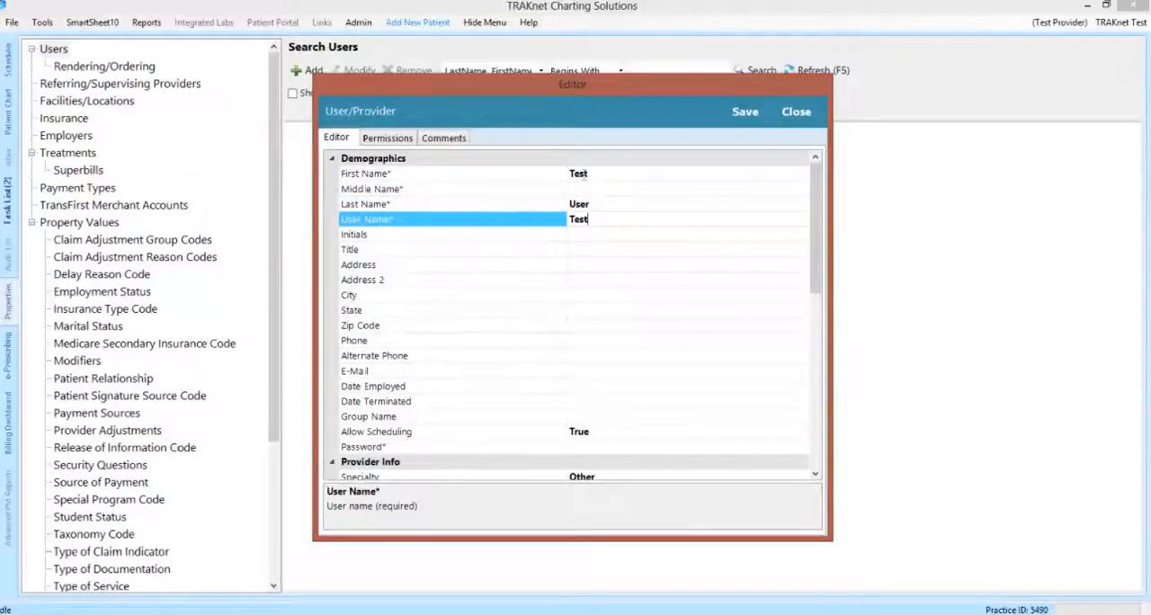
type(" User")
Step: Set the new user's account password and confirm it
left_click(601, 447)
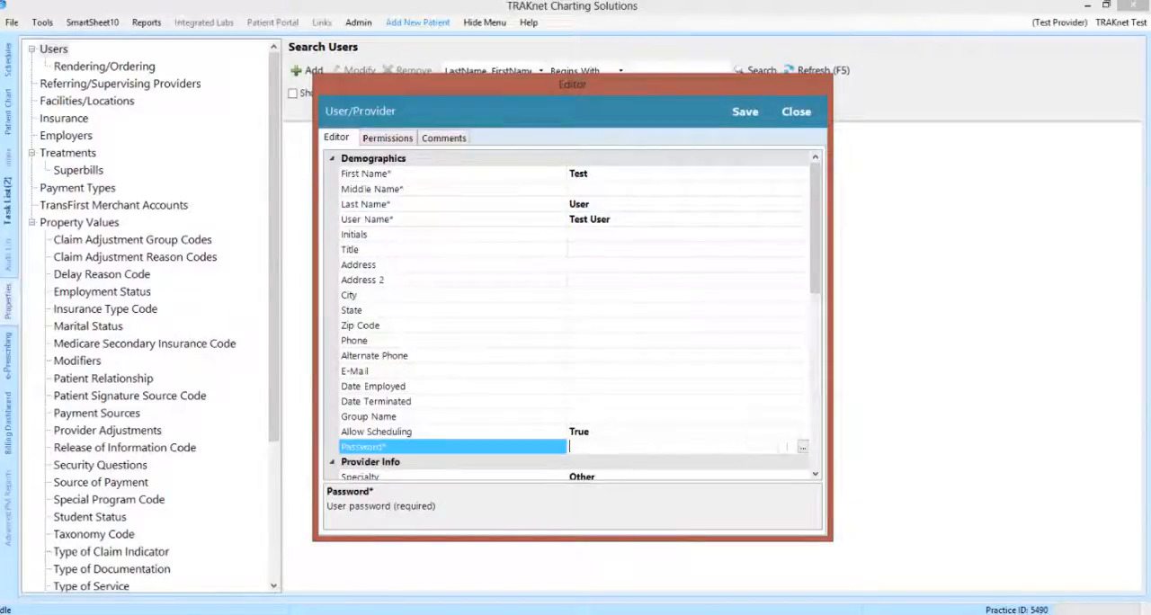
left_click(803, 447)
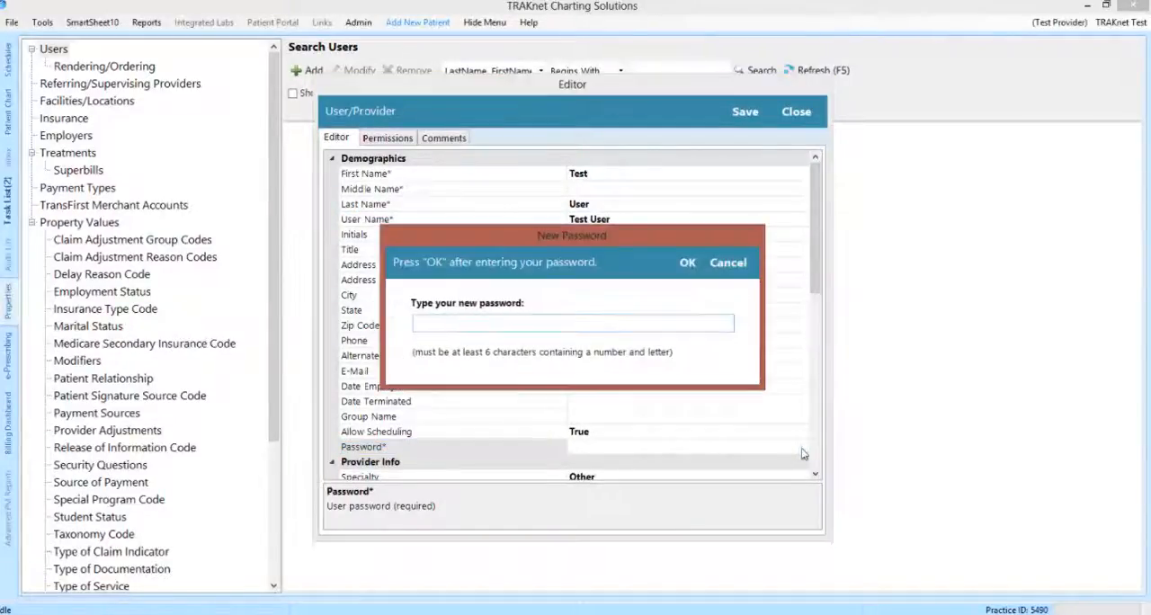
type("****")
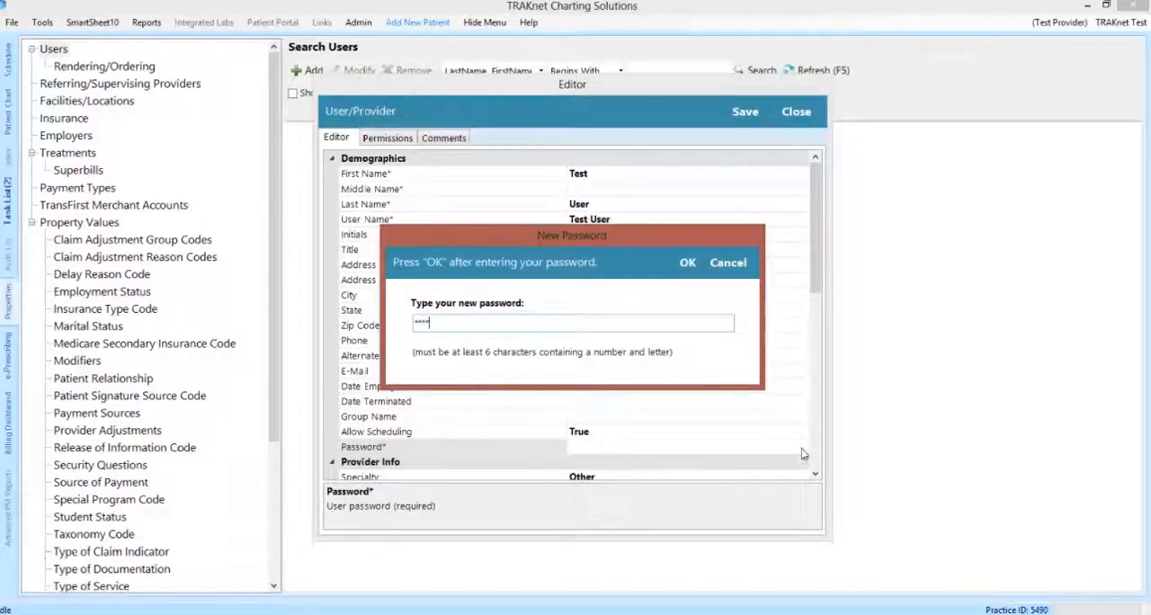
type("******")
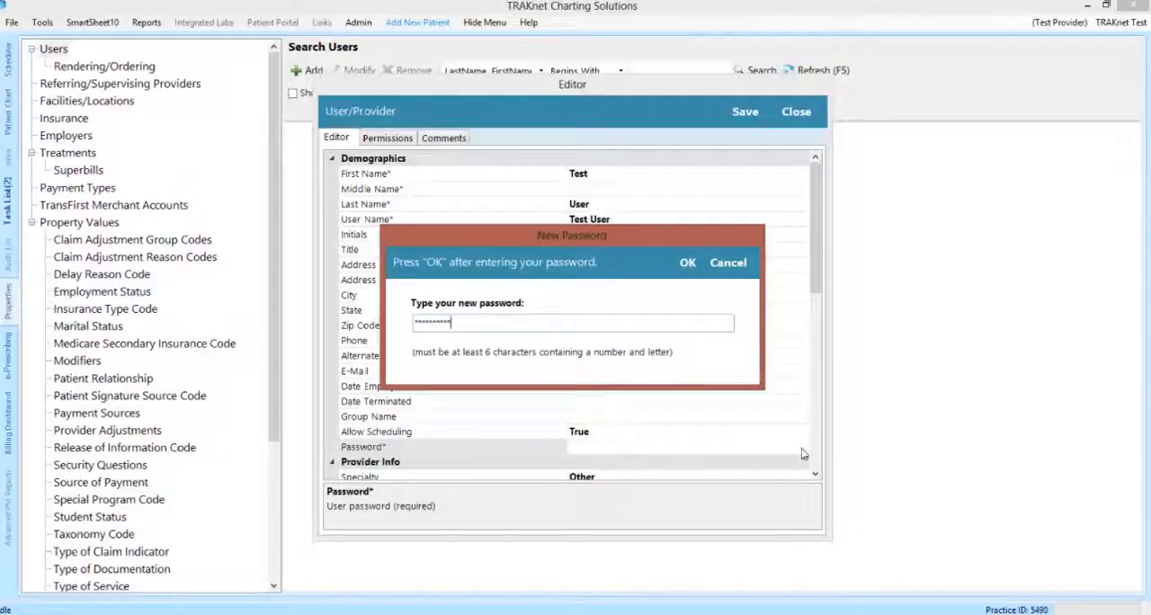
left_click(691, 272)
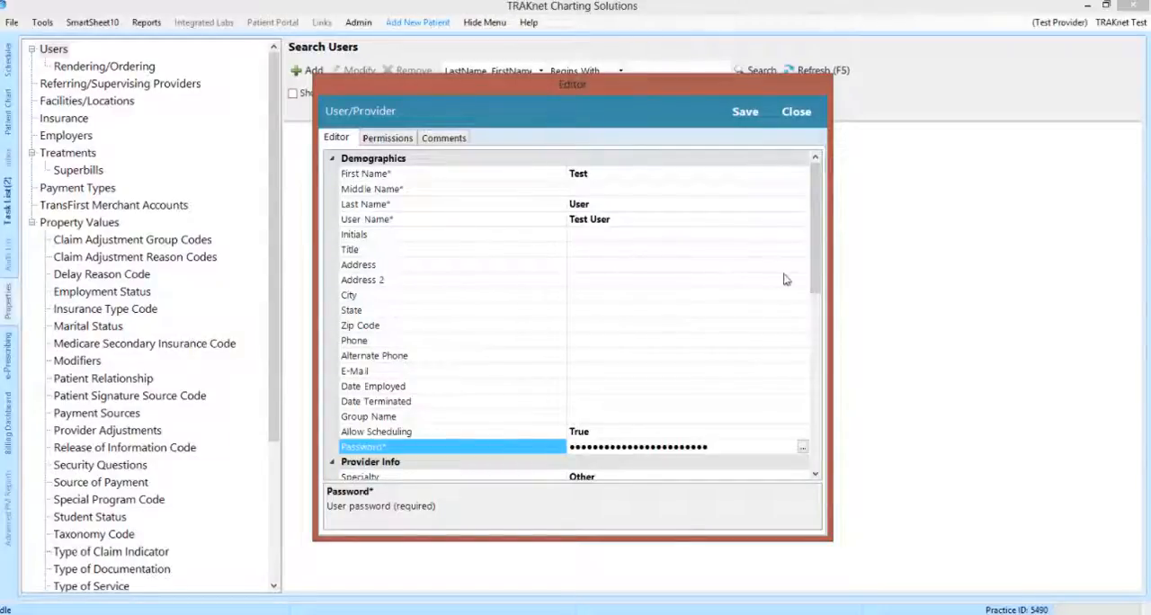
Step: Review the new user's provider info, practice info and the full list of permissions
left_click_drag(815, 282, 819, 408)
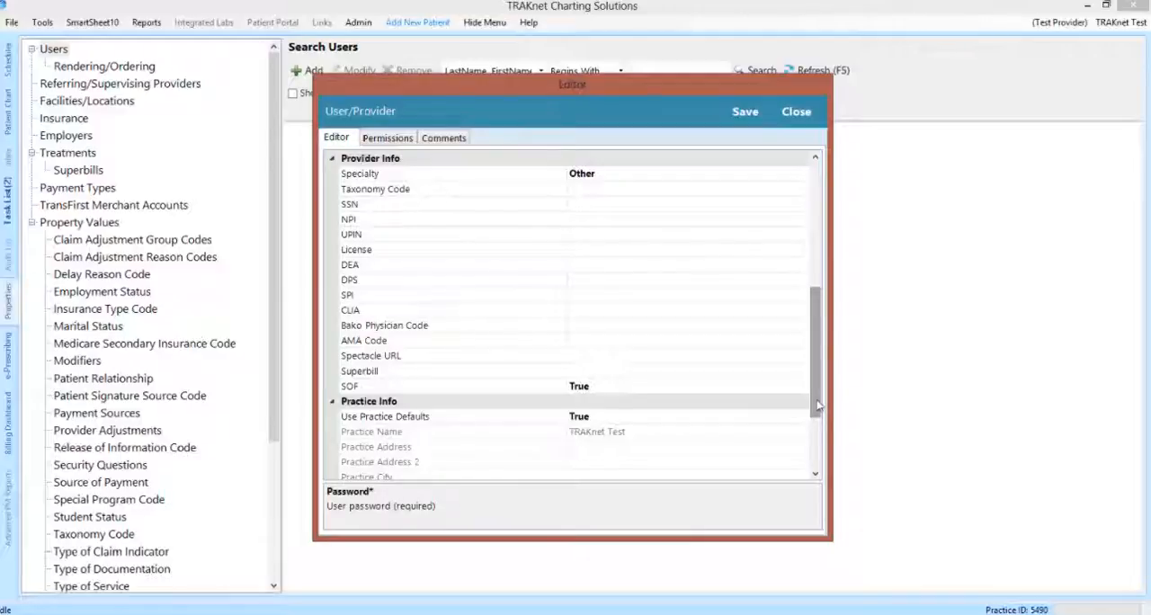
left_click_drag(817, 406, 816, 463)
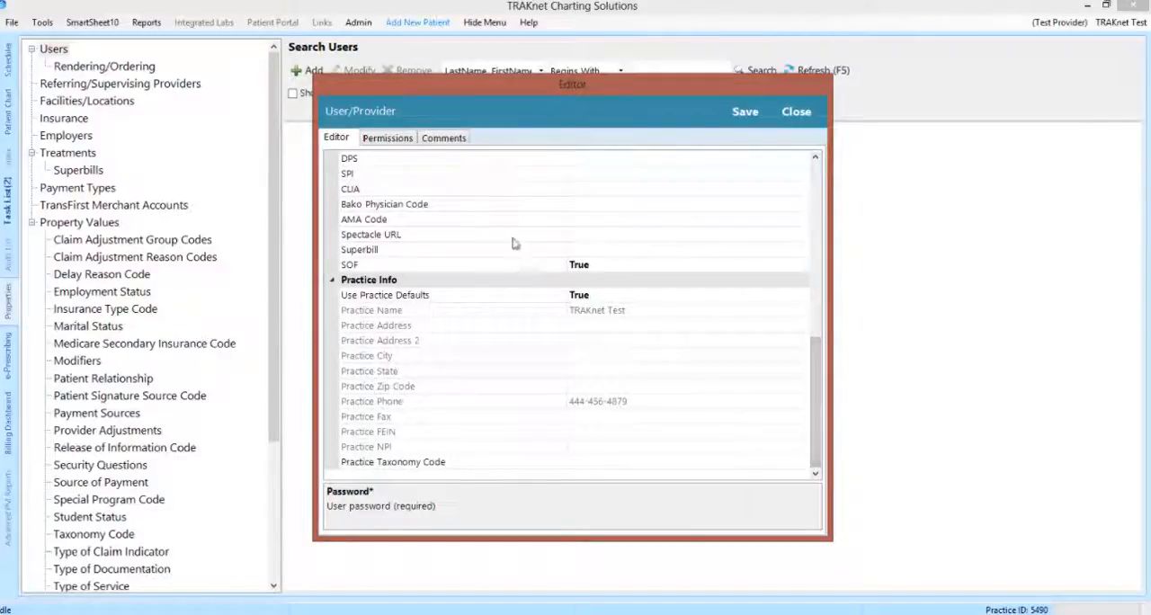
left_click(378, 141)
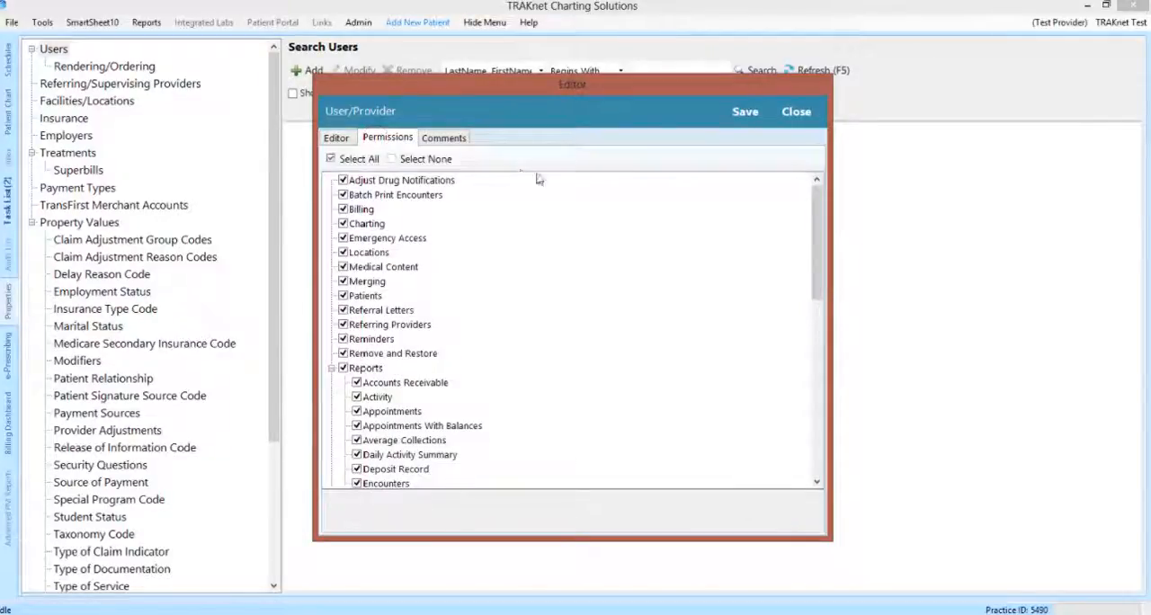
left_click_drag(817, 241, 813, 415)
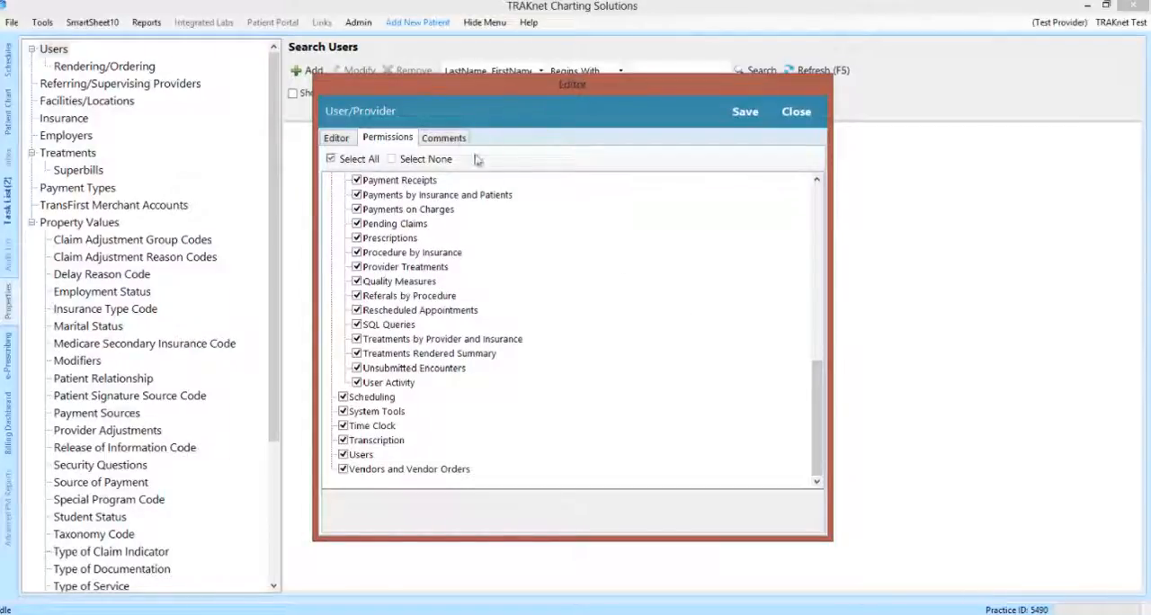
Step: Add the comment "This is a comment." to the new user and save the record
left_click(445, 137)
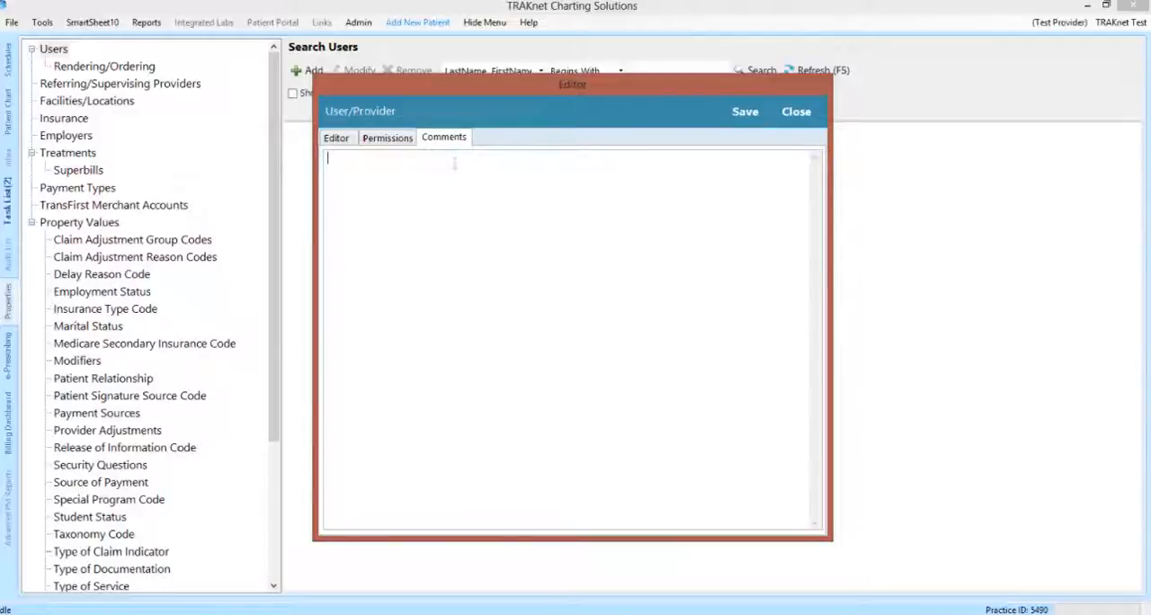
type("This is a")
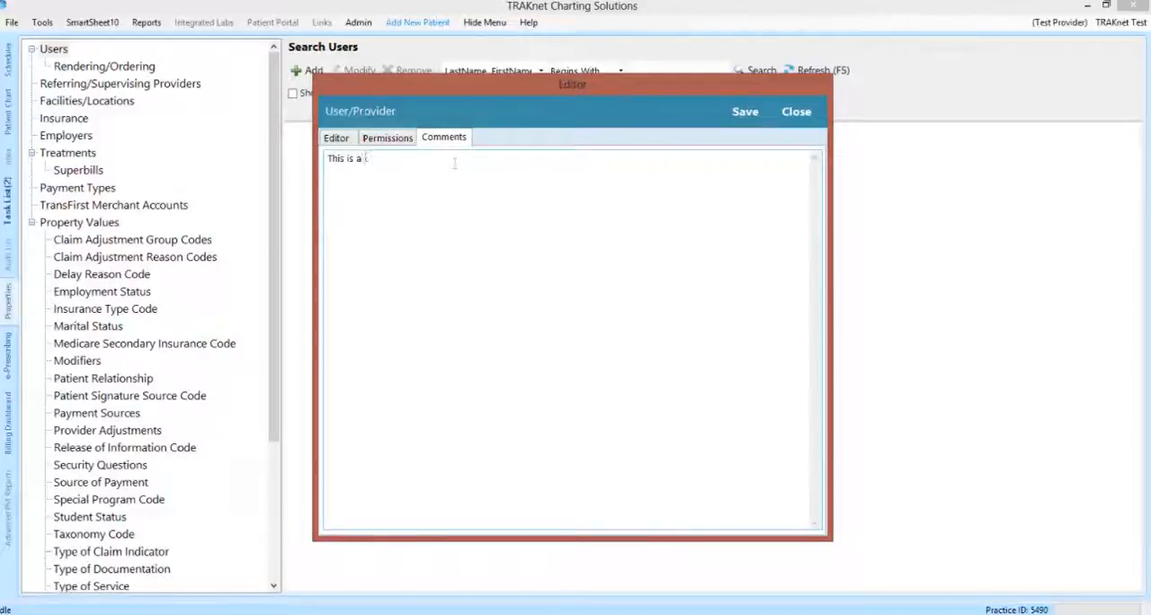
type(" comment.")
left_click(746, 113)
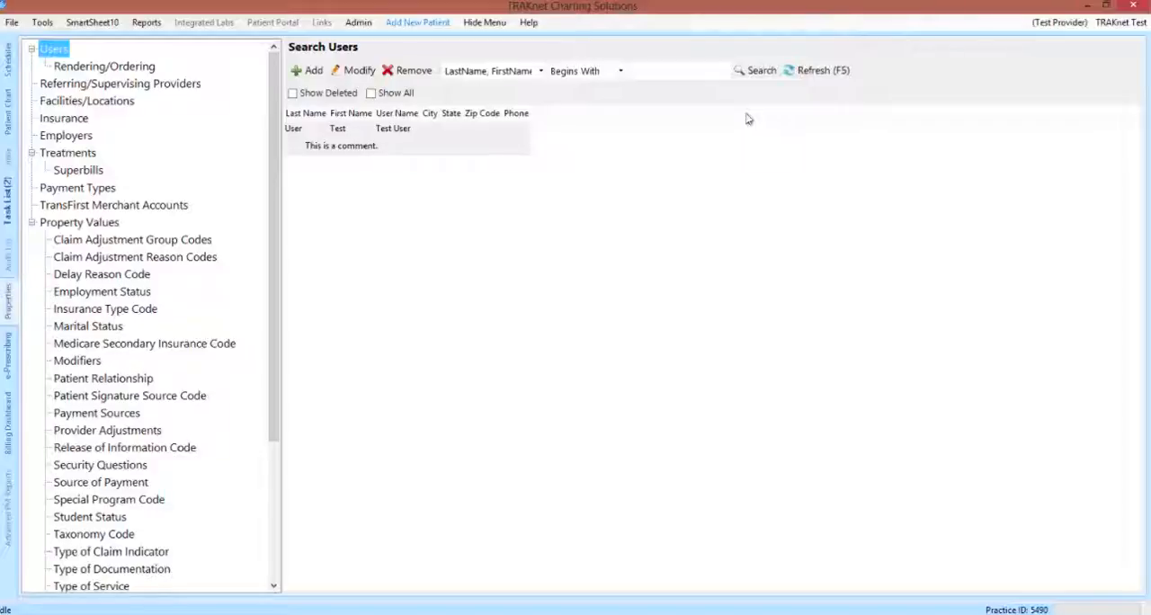
Step: List all users and select the Test User entry that carries the comment
left_click(397, 94)
left_click(822, 75)
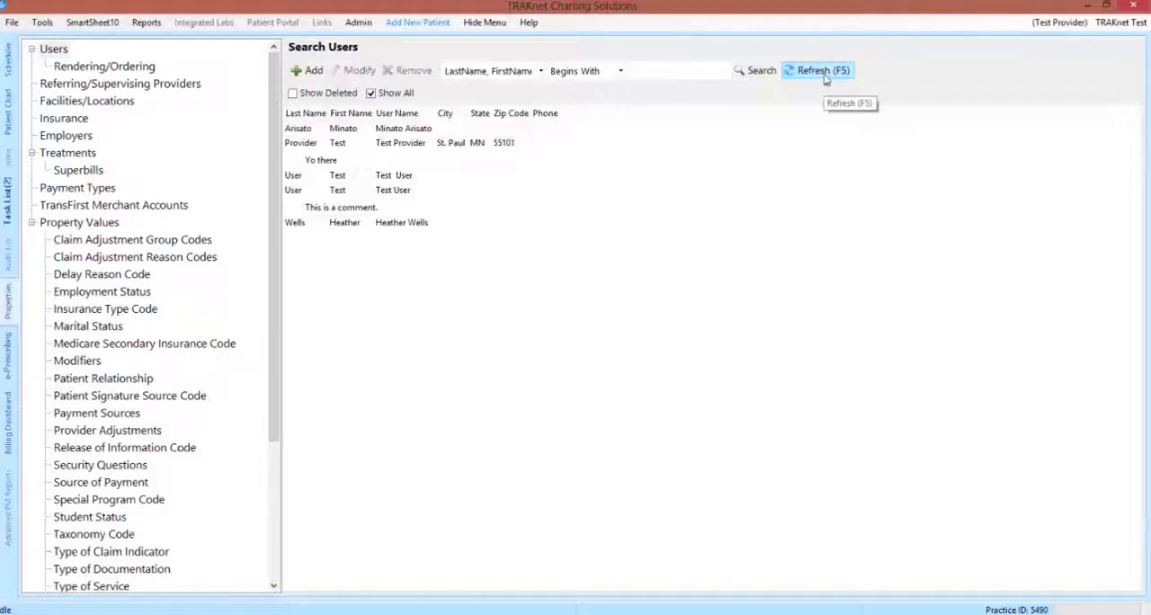
left_click(509, 201)
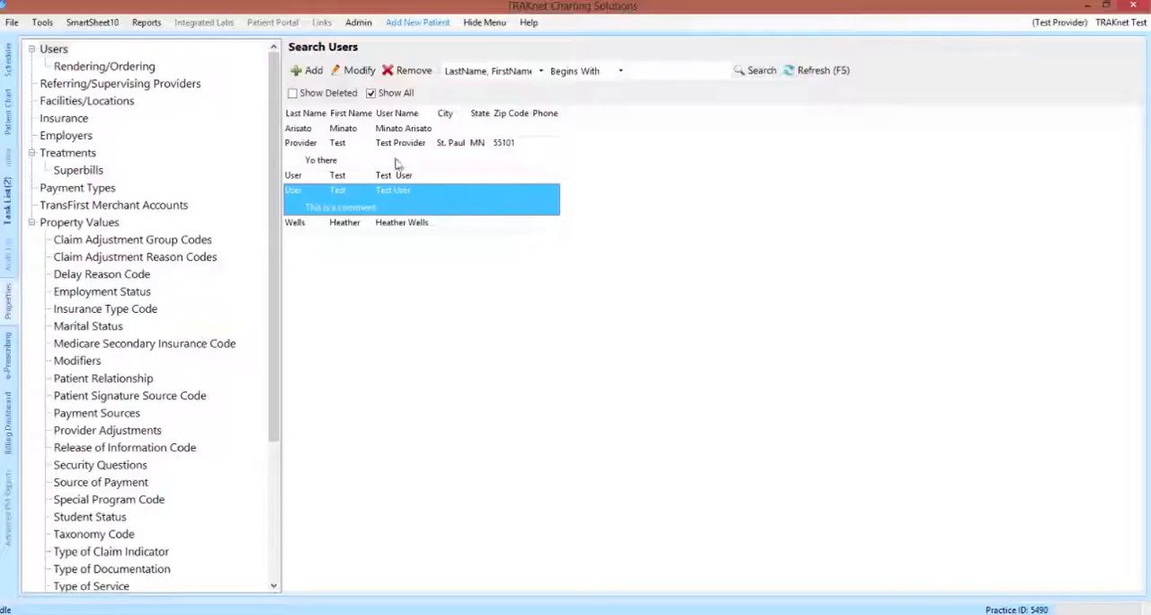
Step: List all rendering/ordering providers and select the Test Provider entry
left_click(153, 70)
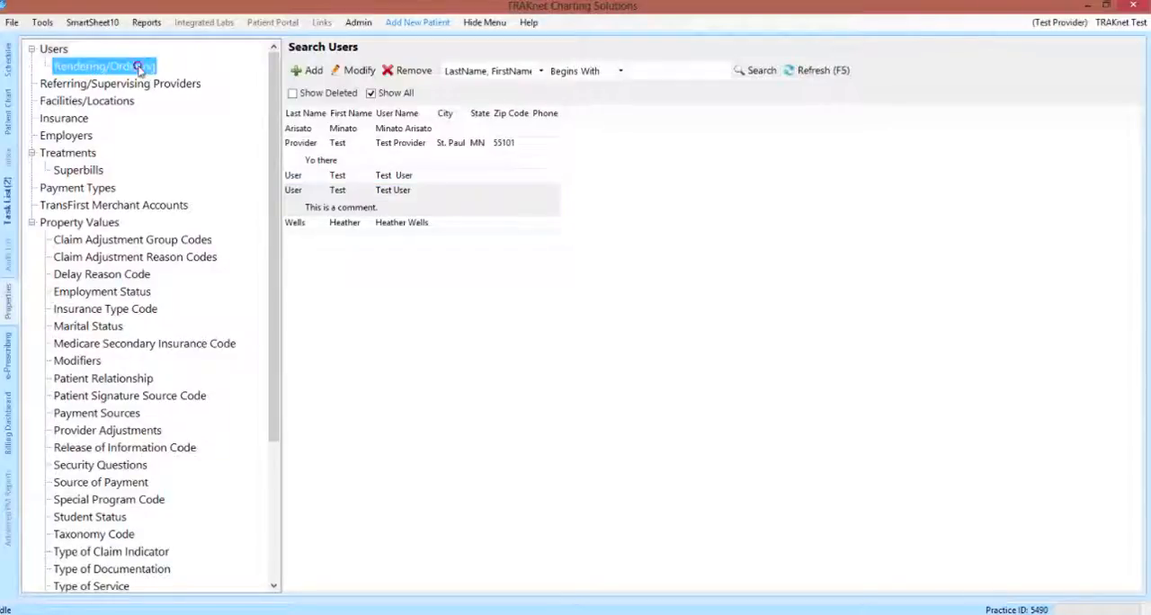
left_click(371, 94)
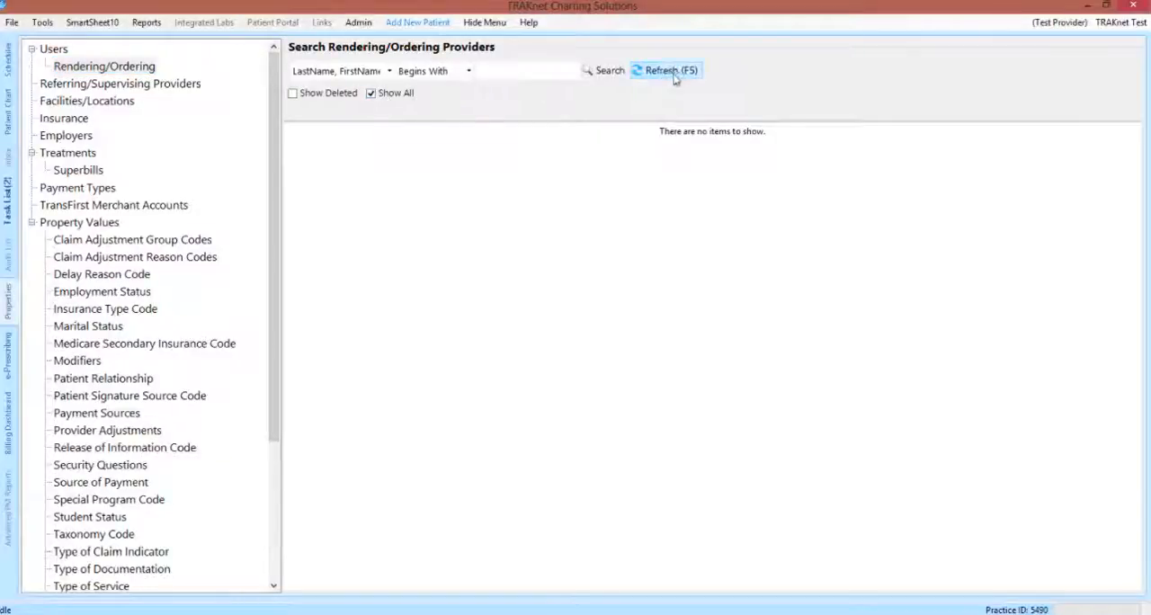
left_click(642, 72)
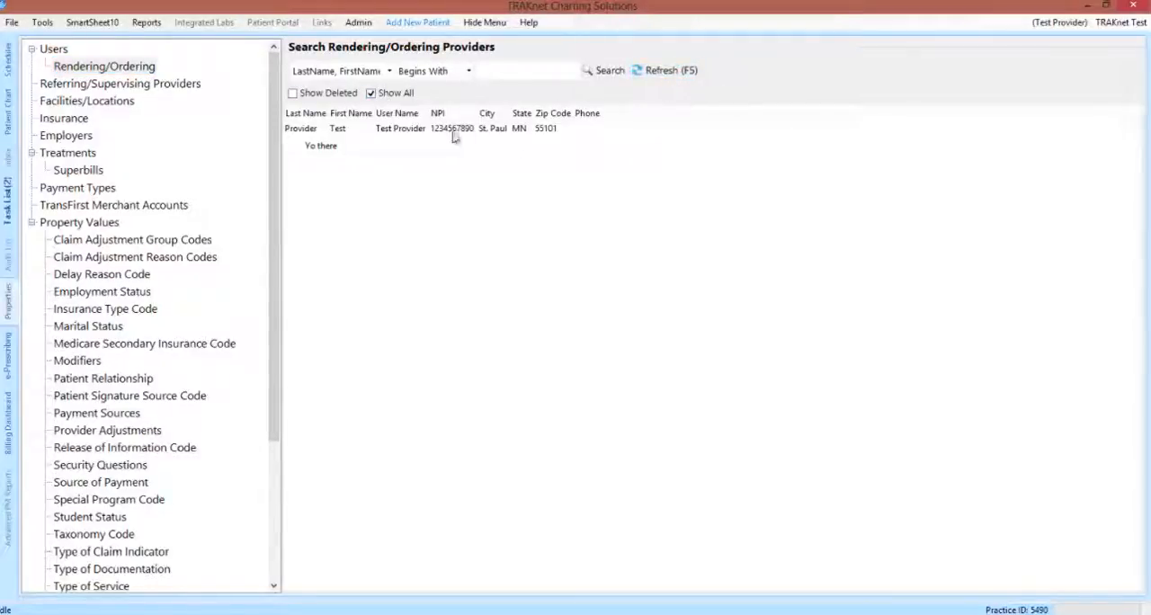
left_click(418, 147)
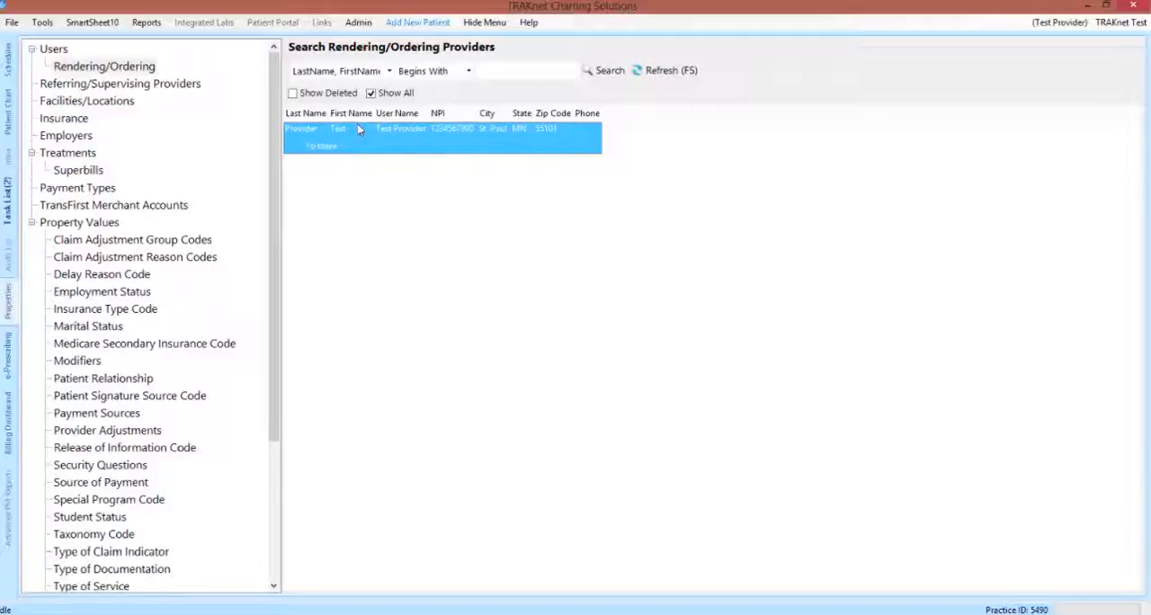
Step: Add a referring/supervising provider with first name Referring and last name Doctor, view its empty comments, and save the record
left_click(183, 91)
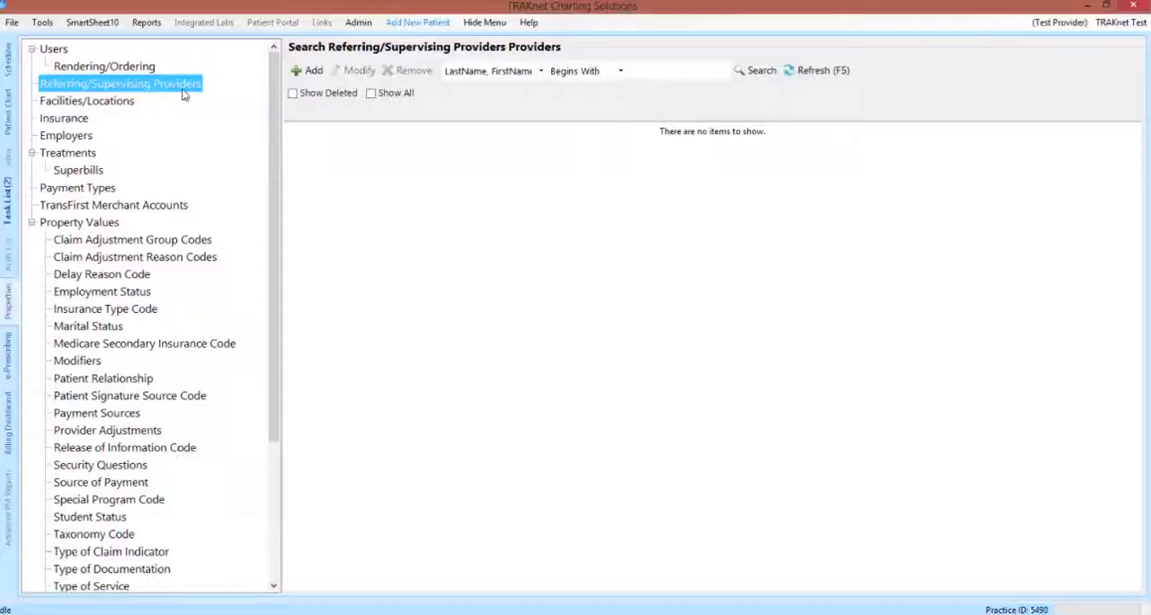
left_click(307, 72)
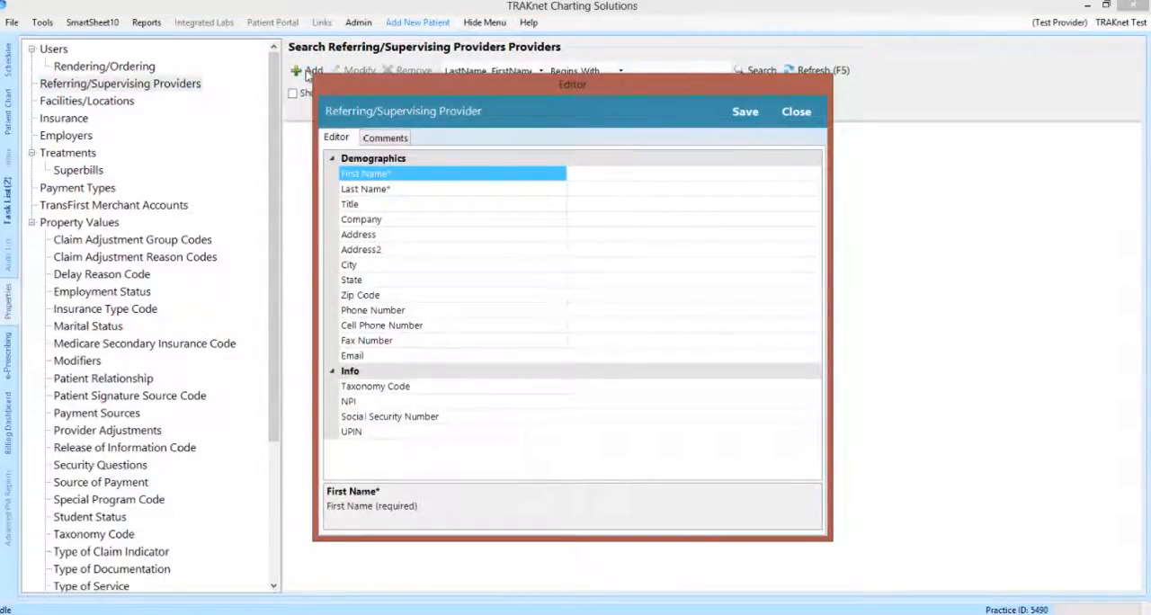
left_click(582, 170)
type("R")
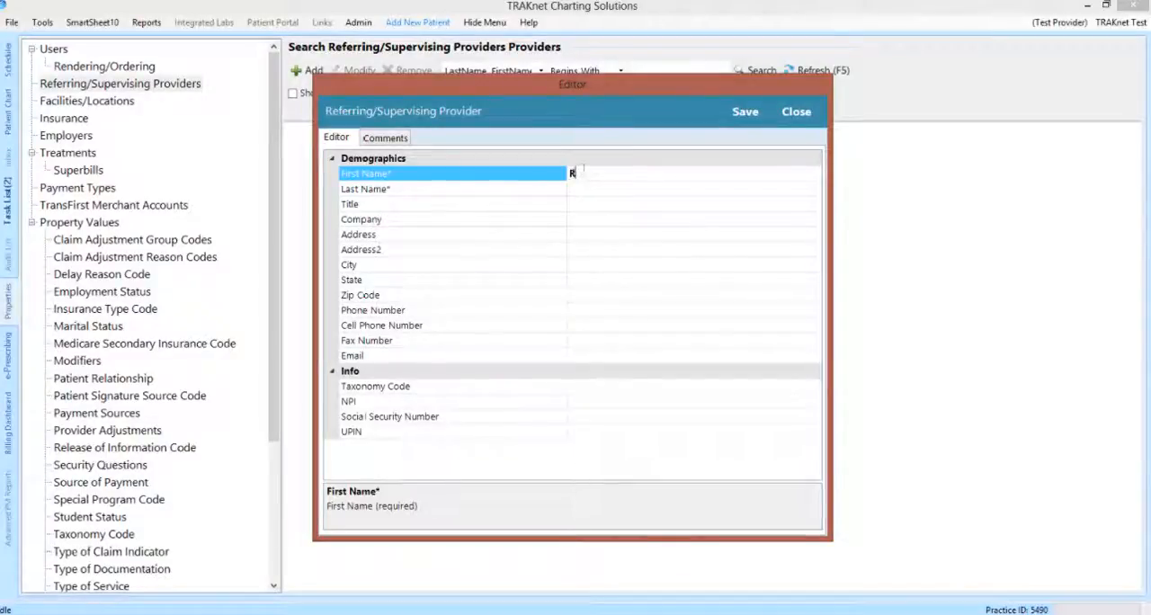
type("eferring")
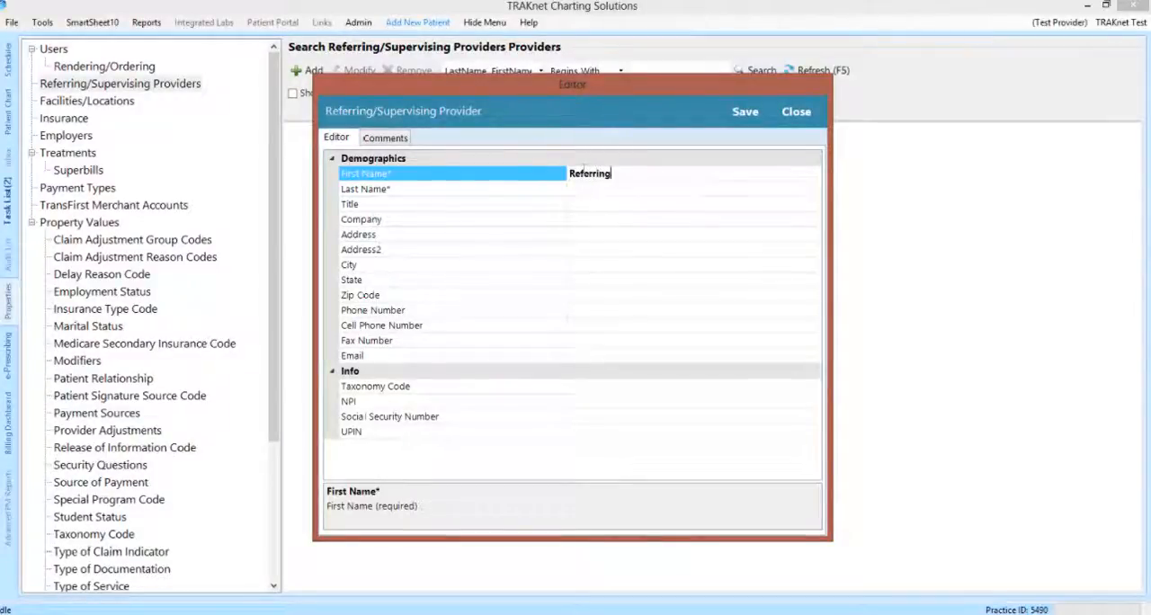
key("Tab")
type("Doctor")
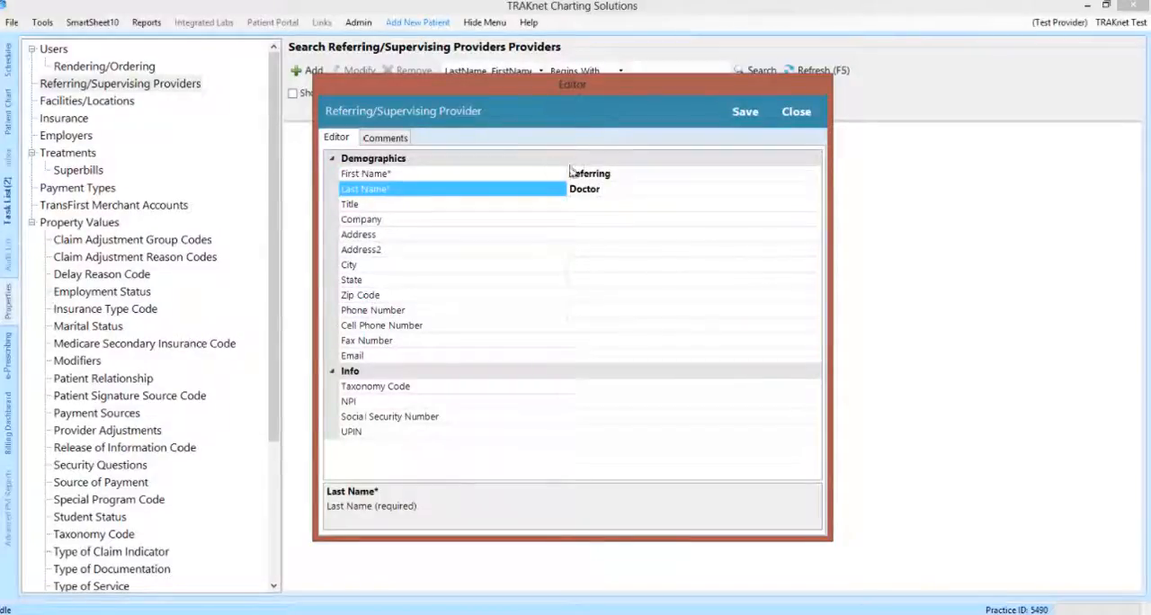
left_click(387, 138)
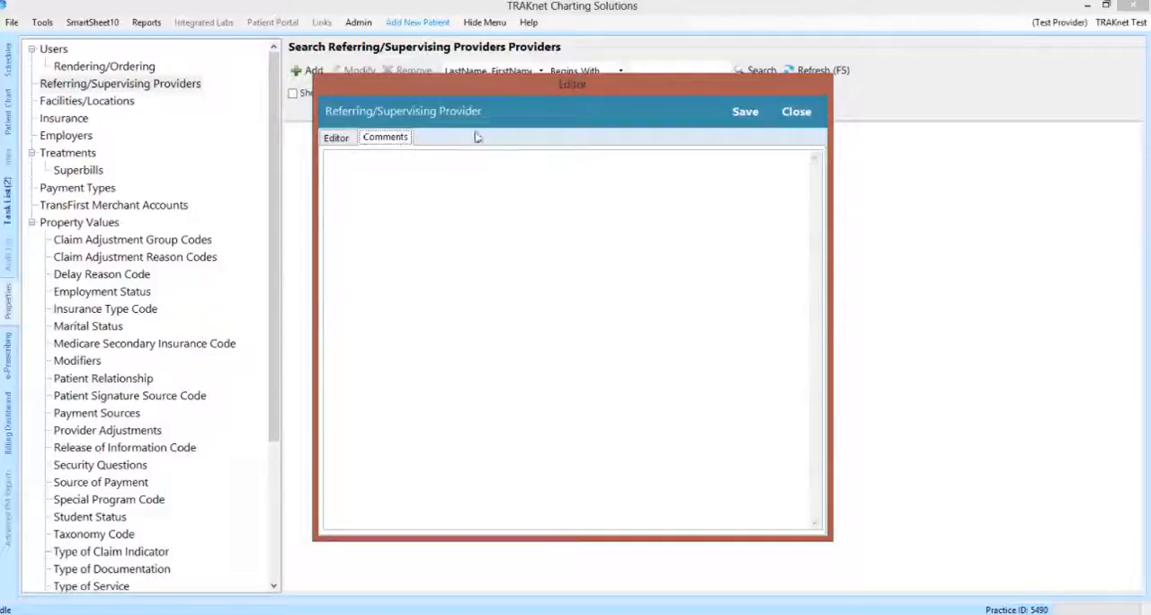
left_click(743, 112)
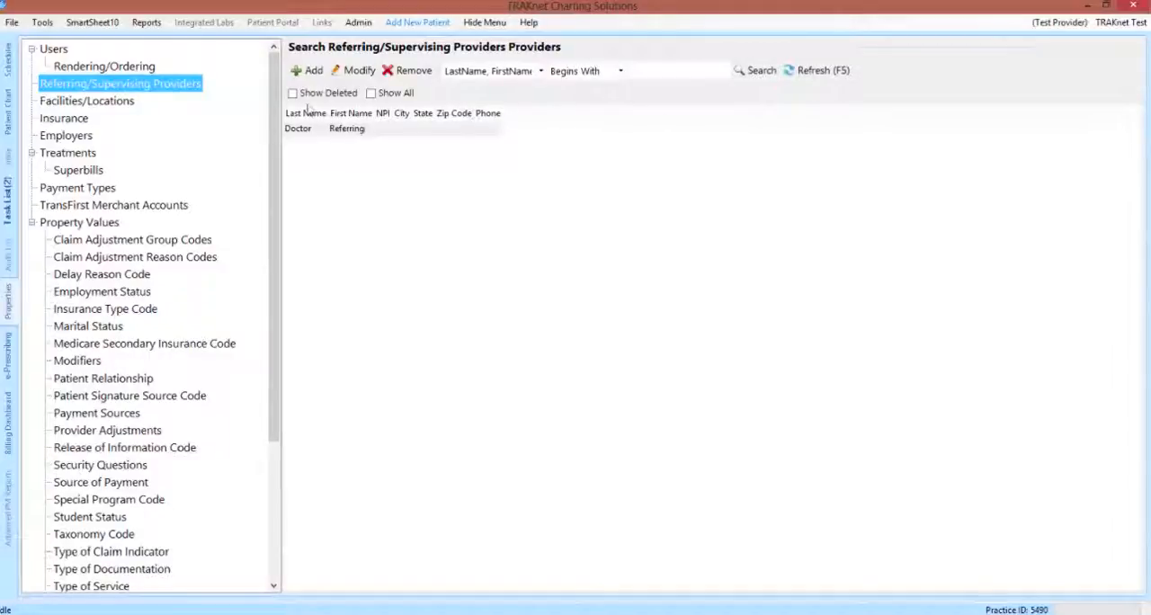
Step: List all facilities/locations and open the Home Office record to review its demographics and facility info
left_click(133, 104)
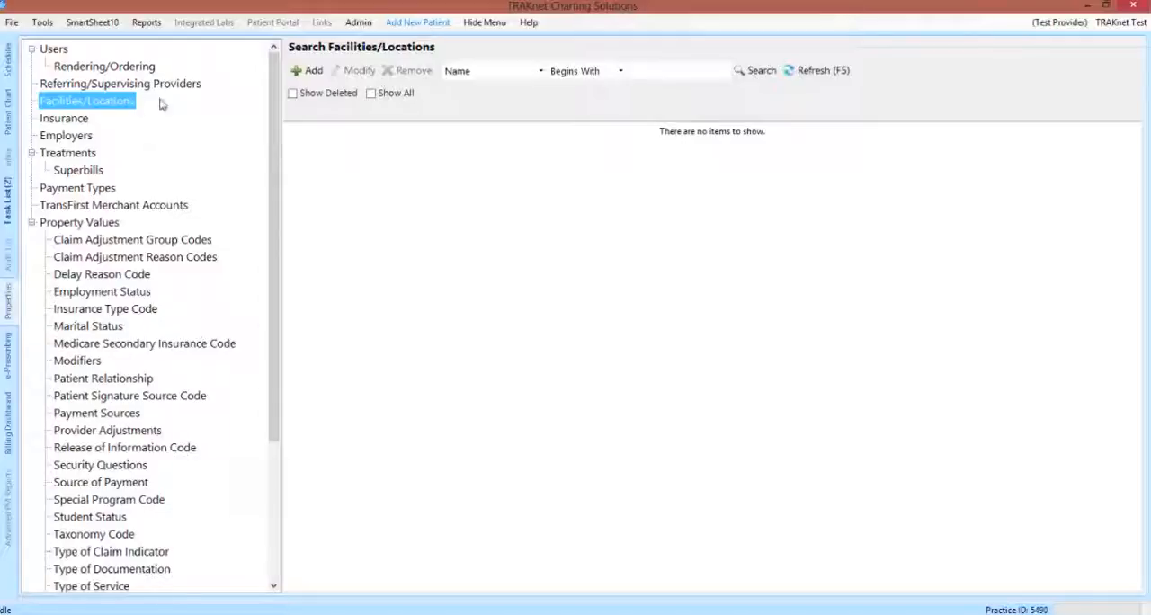
left_click(371, 93)
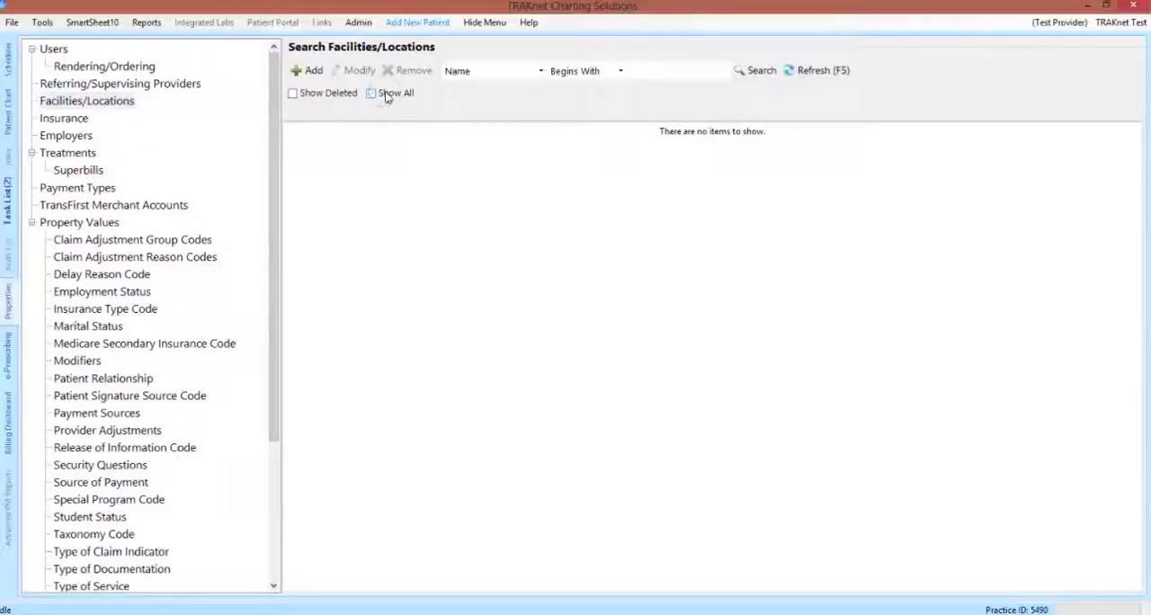
left_click(829, 77)
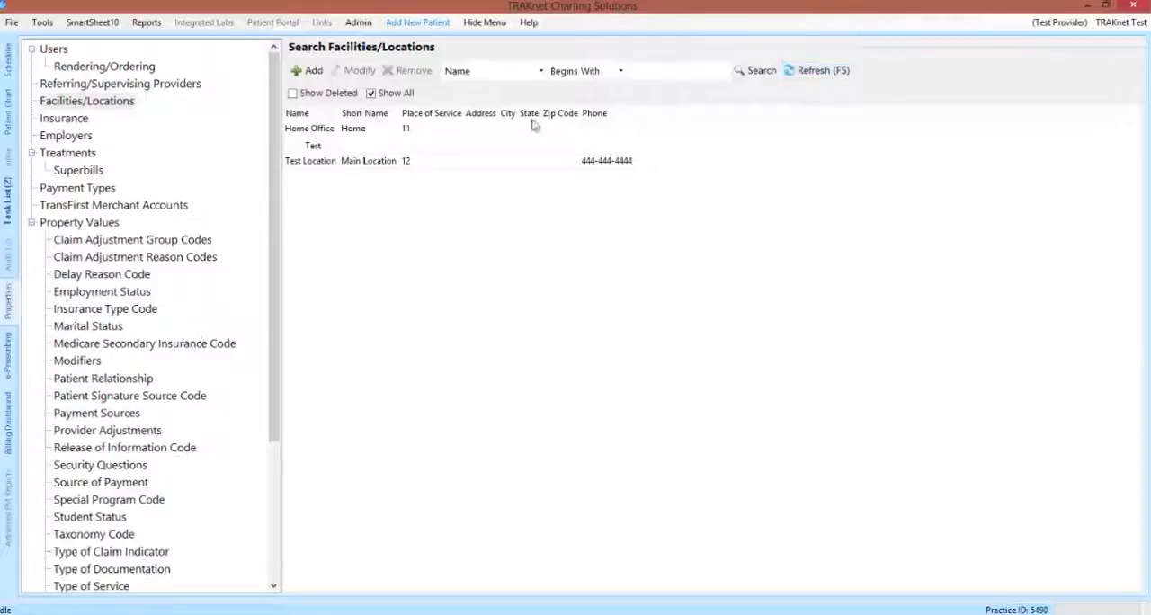
left_click(400, 144)
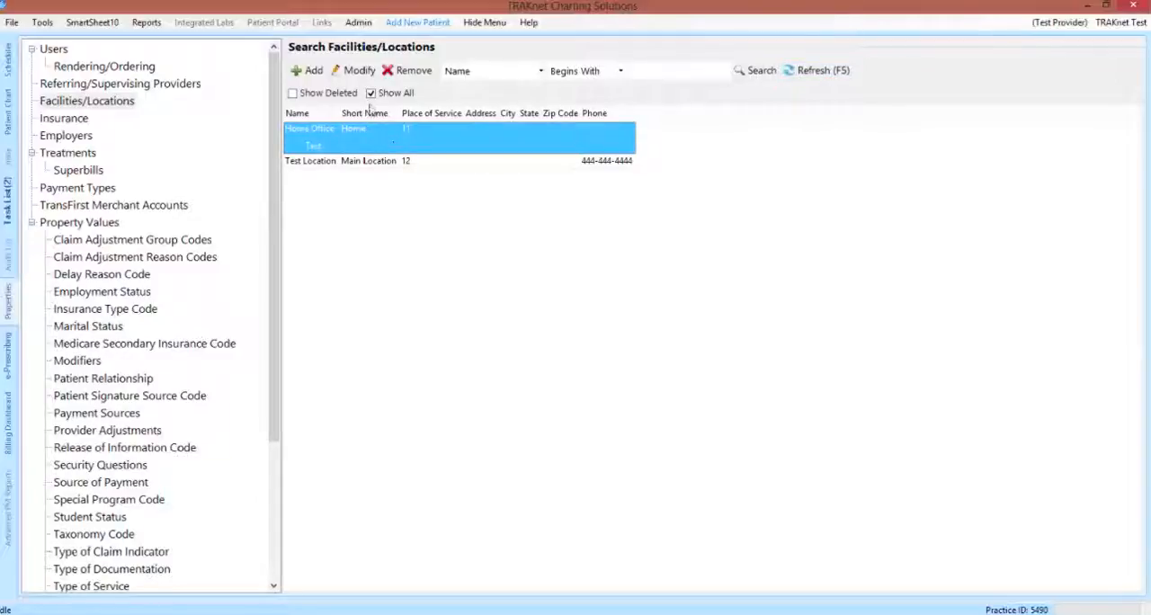
left_click(353, 72)
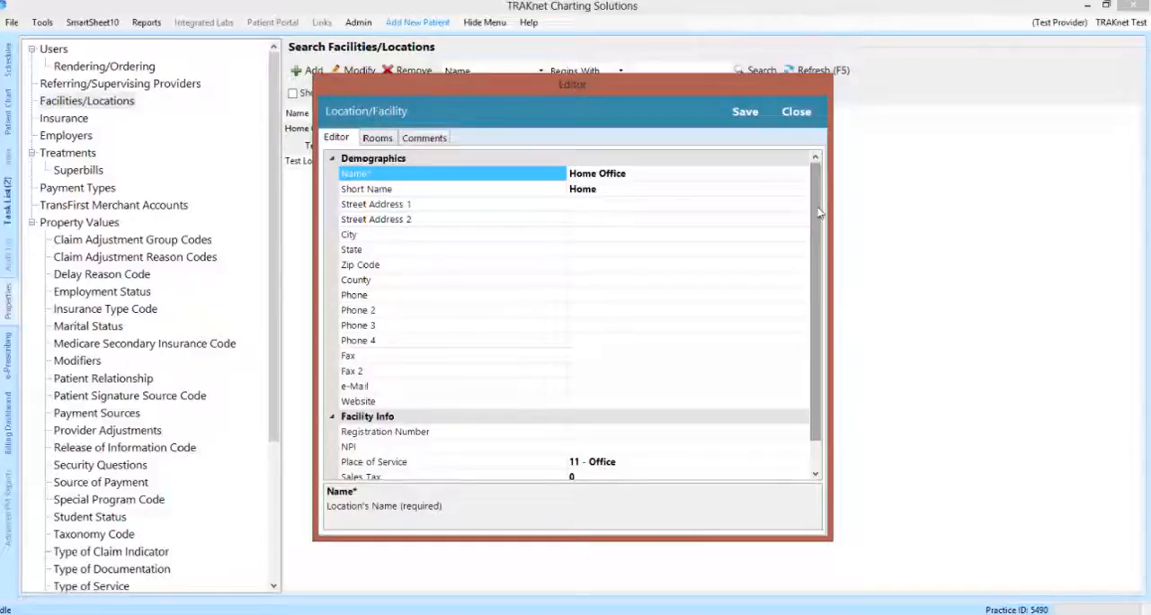
left_click_drag(820, 213, 821, 243)
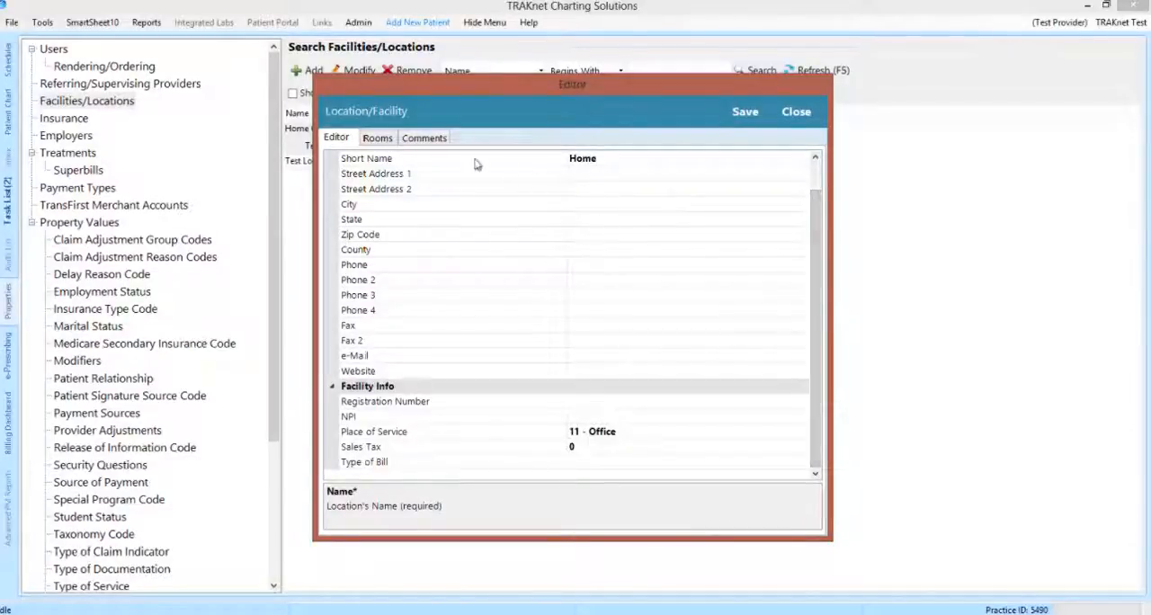
Step: Add a room named Room 1 with scheduling allowed to the Home Office location, view the location's comments, and save the record
left_click(388, 143)
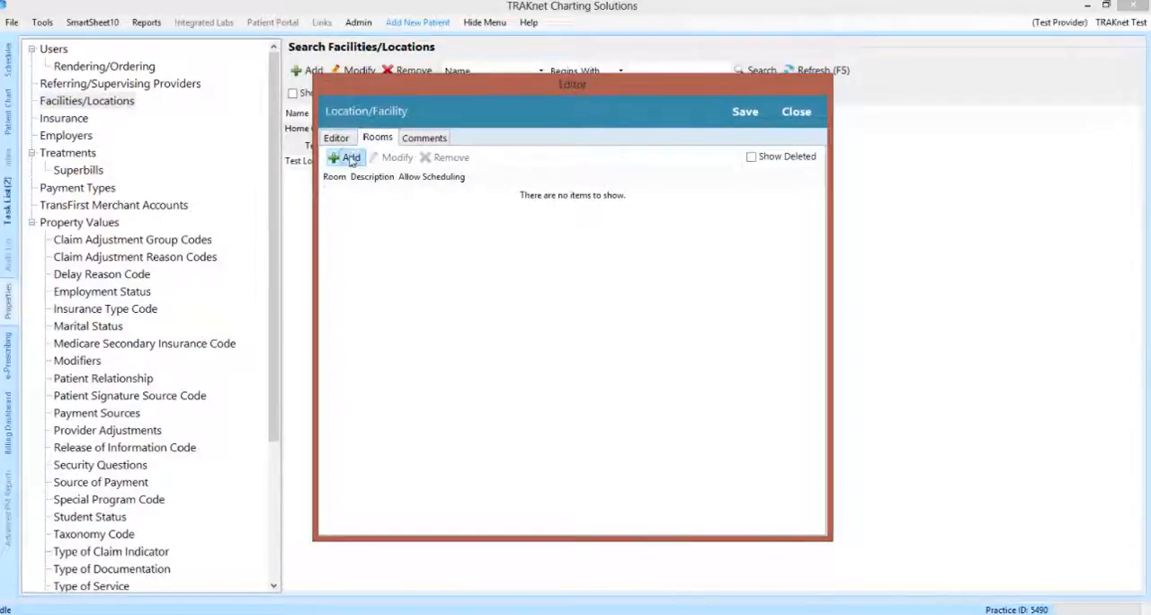
left_click(351, 158)
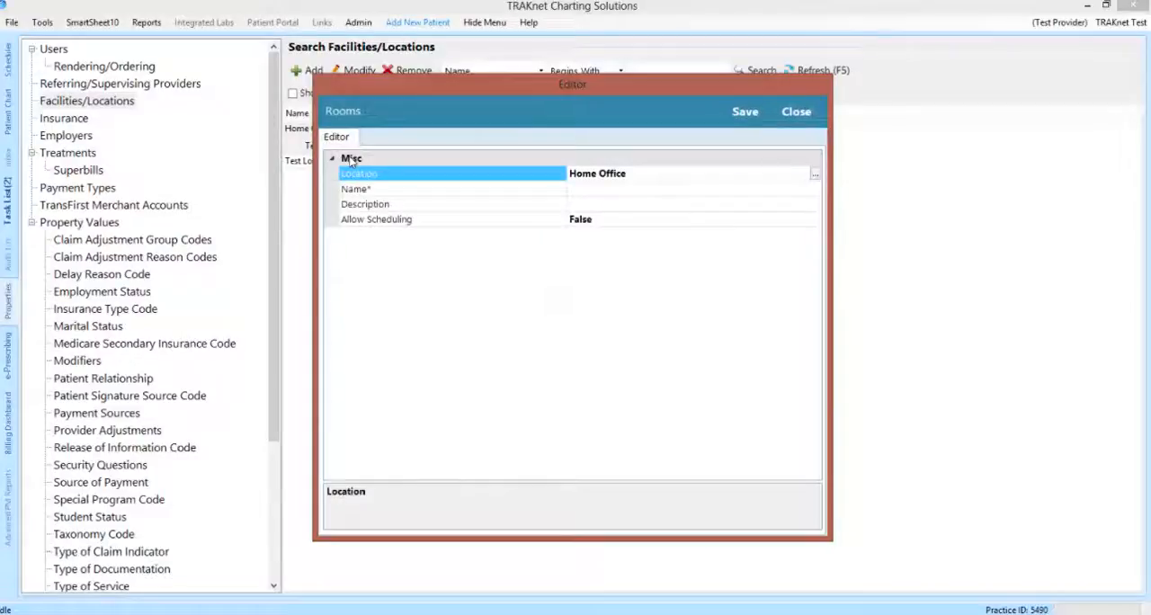
left_click(587, 188)
type("Room 1")
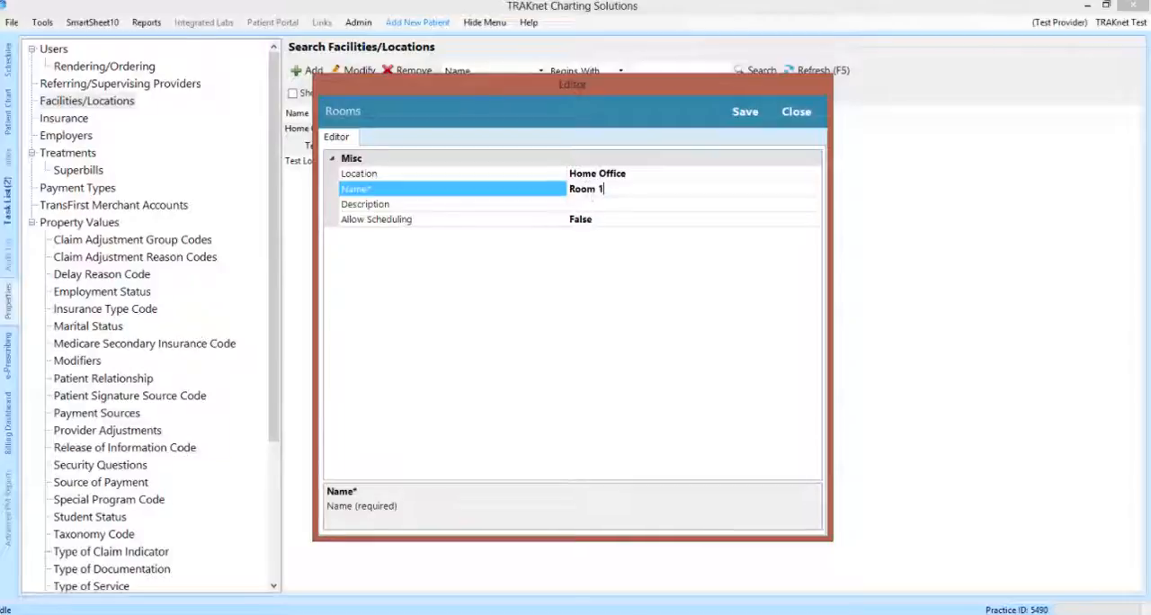
double_click(609, 219)
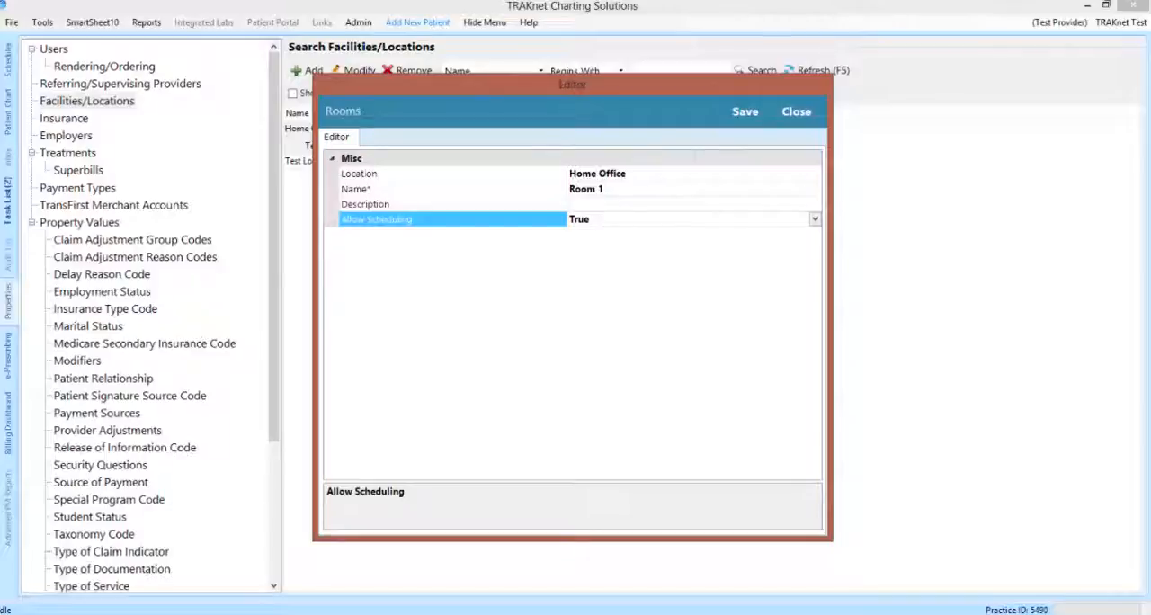
left_click(746, 119)
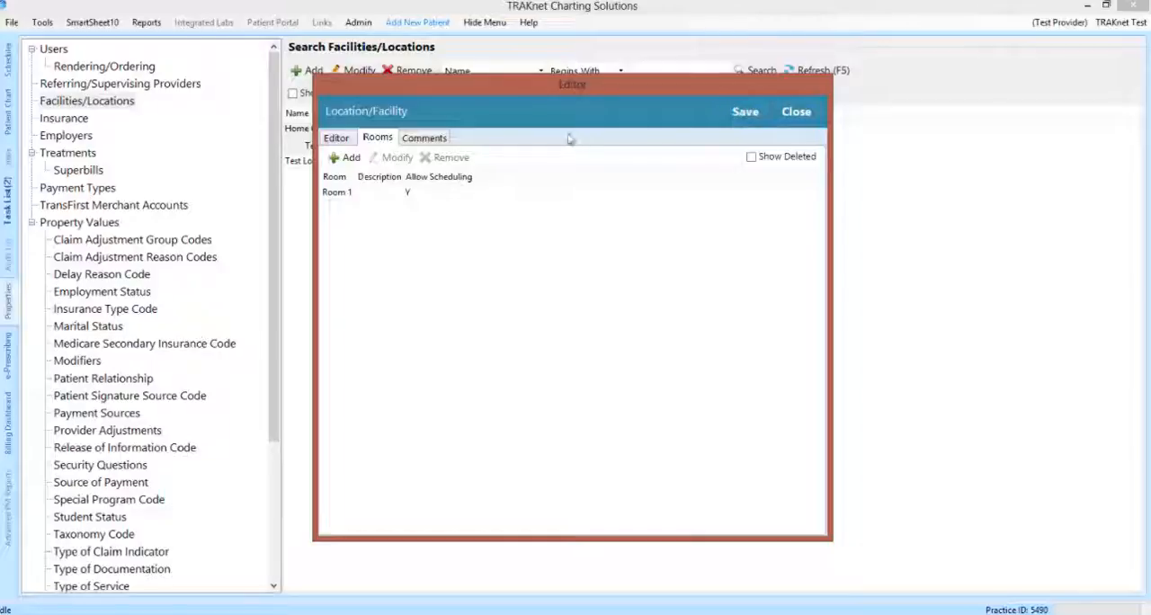
left_click(446, 146)
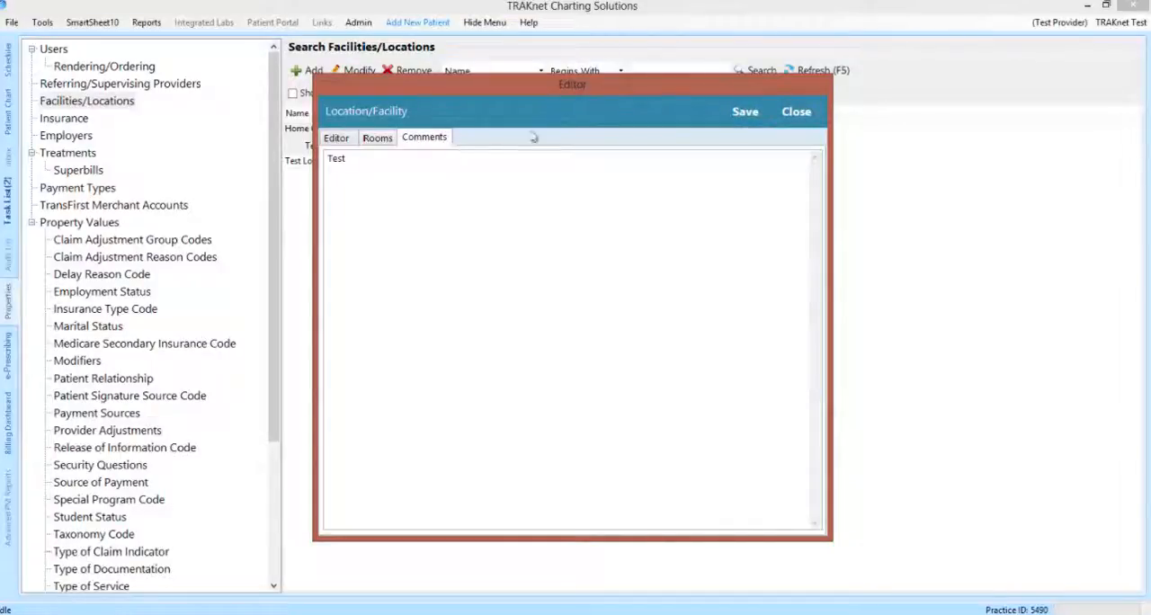
left_click(732, 107)
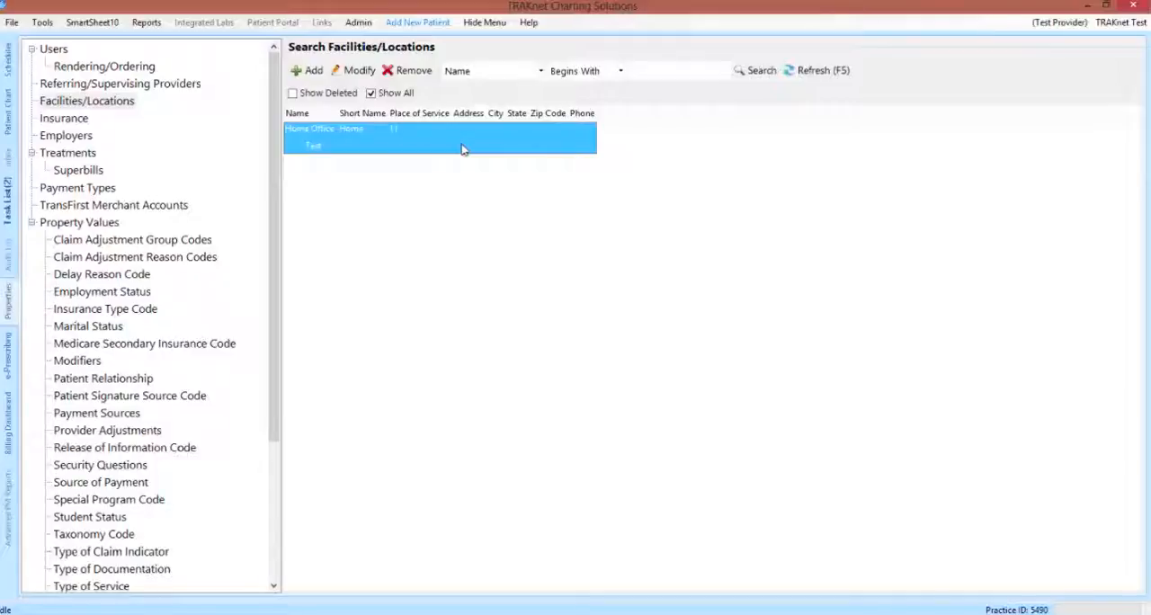
Step: List all insurance companies together with their claim offices and select the Test Insurance claim office under Test
left_click(79, 118)
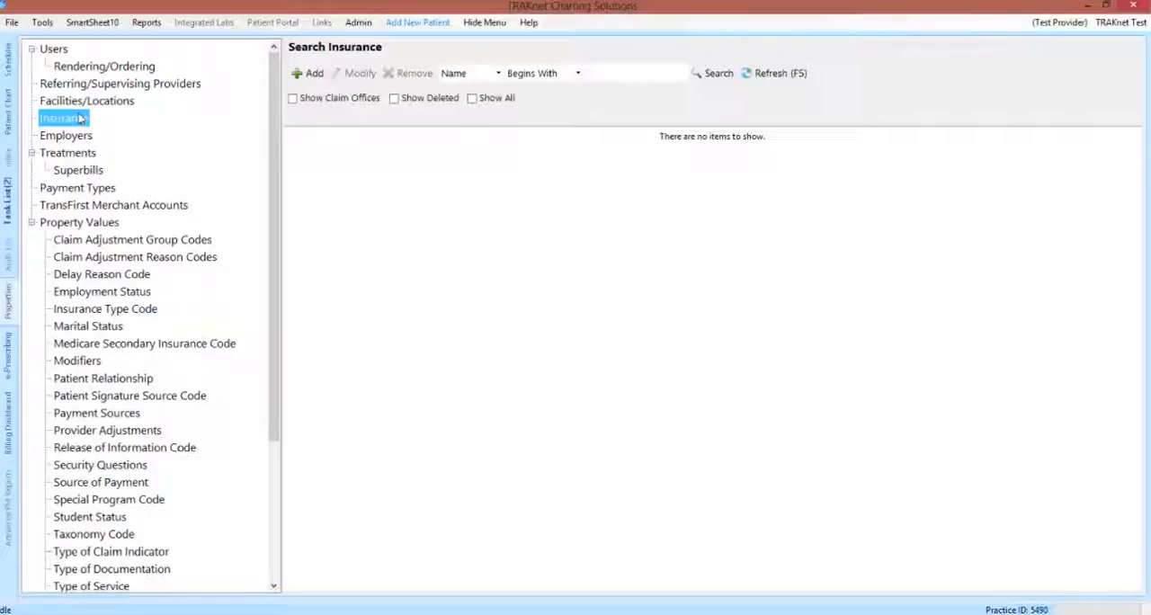
left_click(473, 98)
left_click(777, 77)
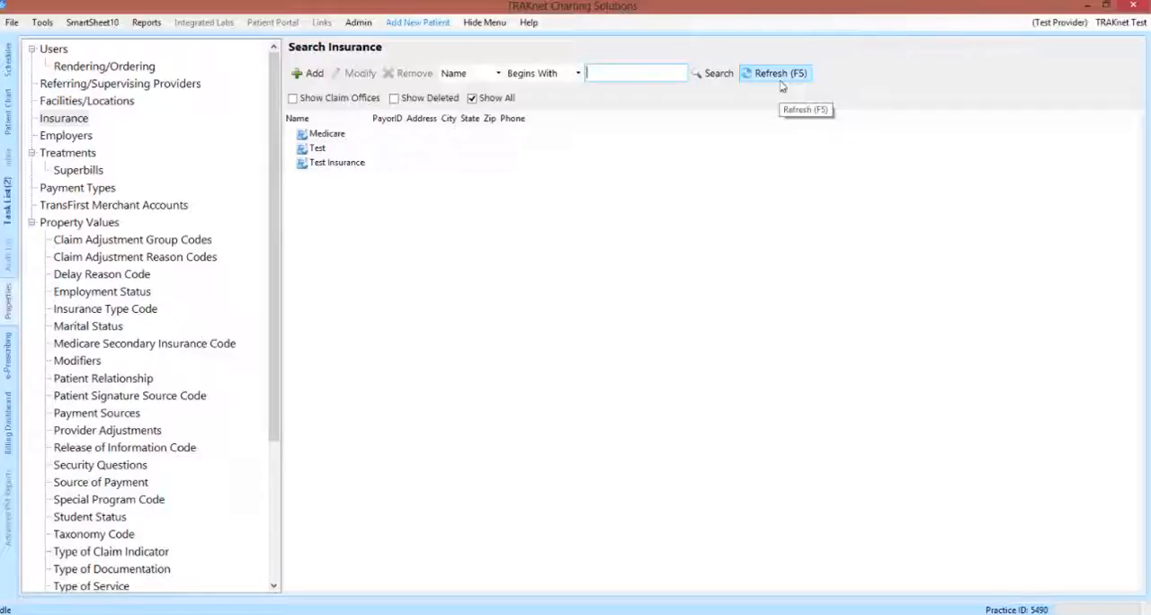
left_click(345, 100)
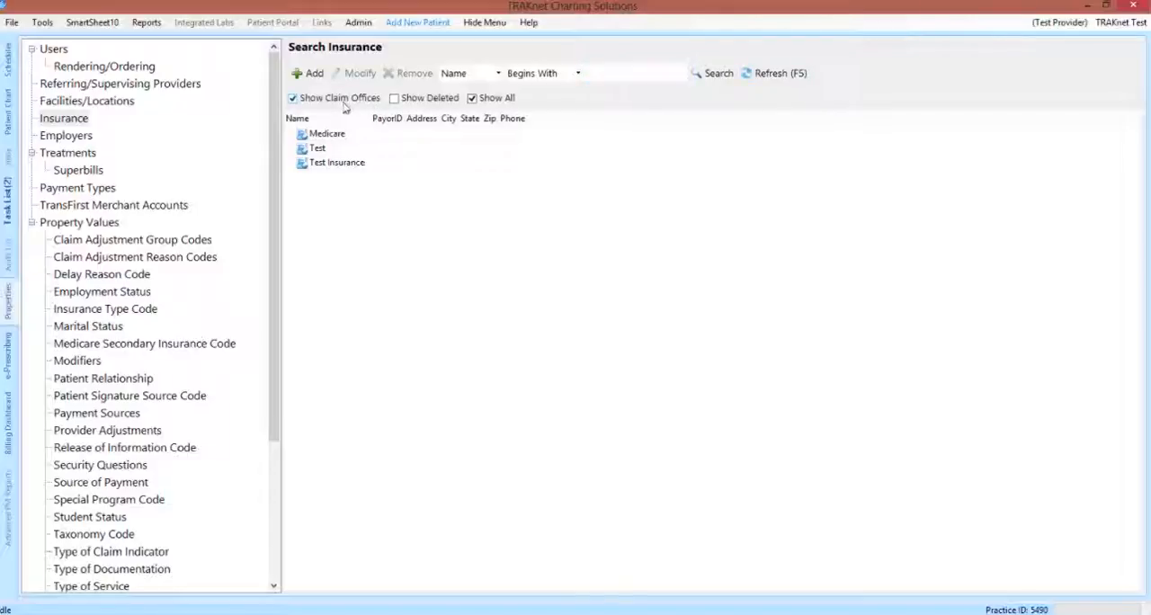
left_click(766, 79)
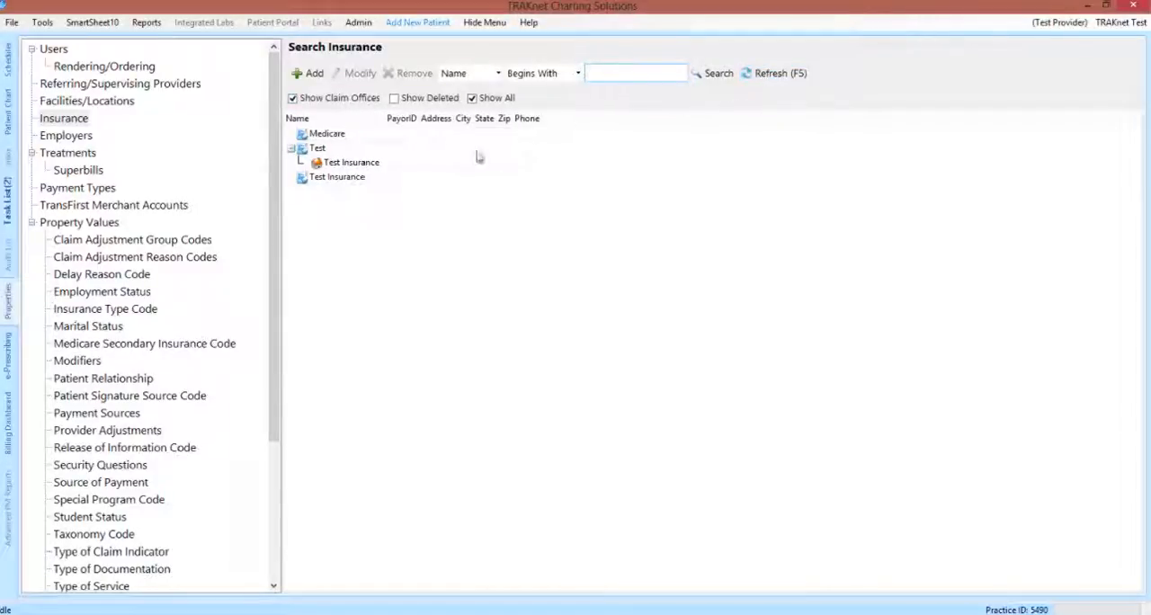
left_click(424, 165)
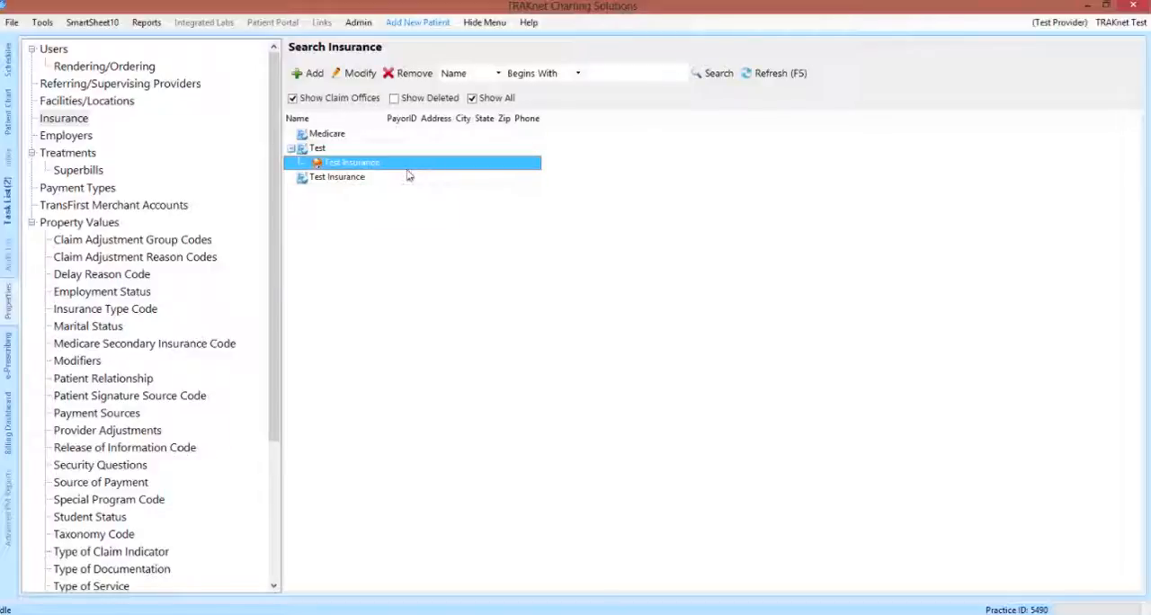
Step: Add an insurance company named New Insurance and enter its street address
left_click(315, 76)
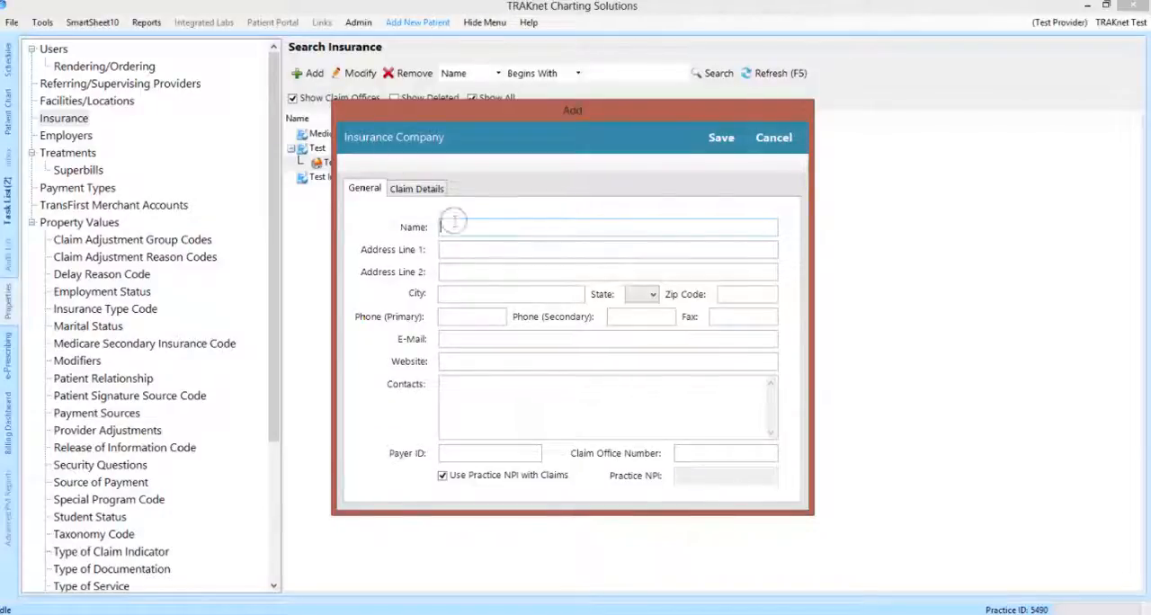
type("New Insurance")
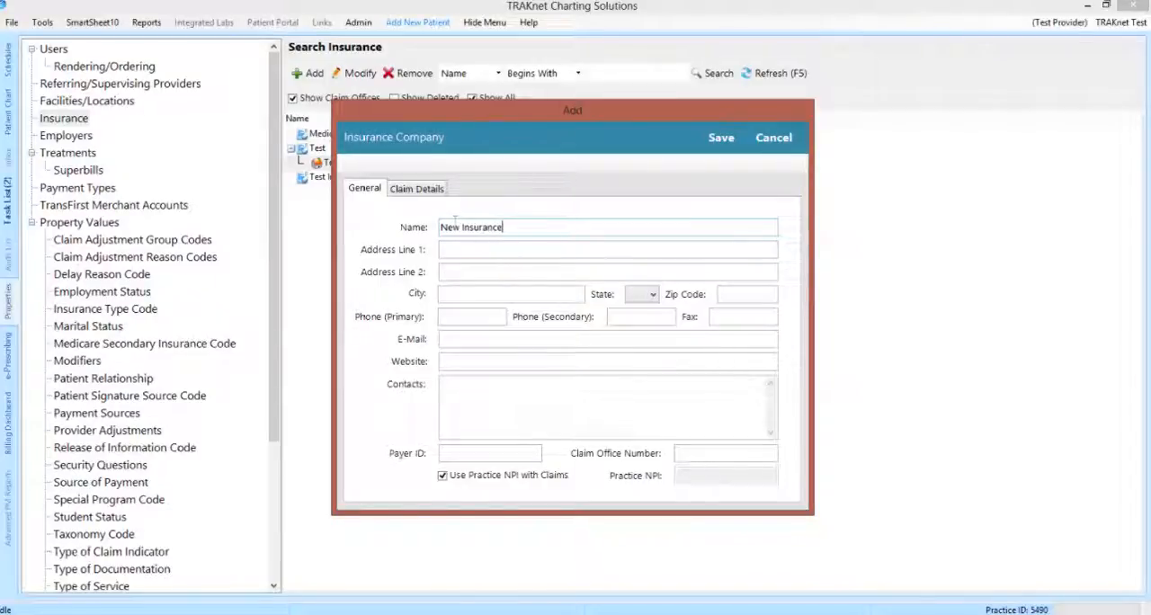
type(",")
key("BackSpace")
left_click(462, 248)
type("555 Main St")
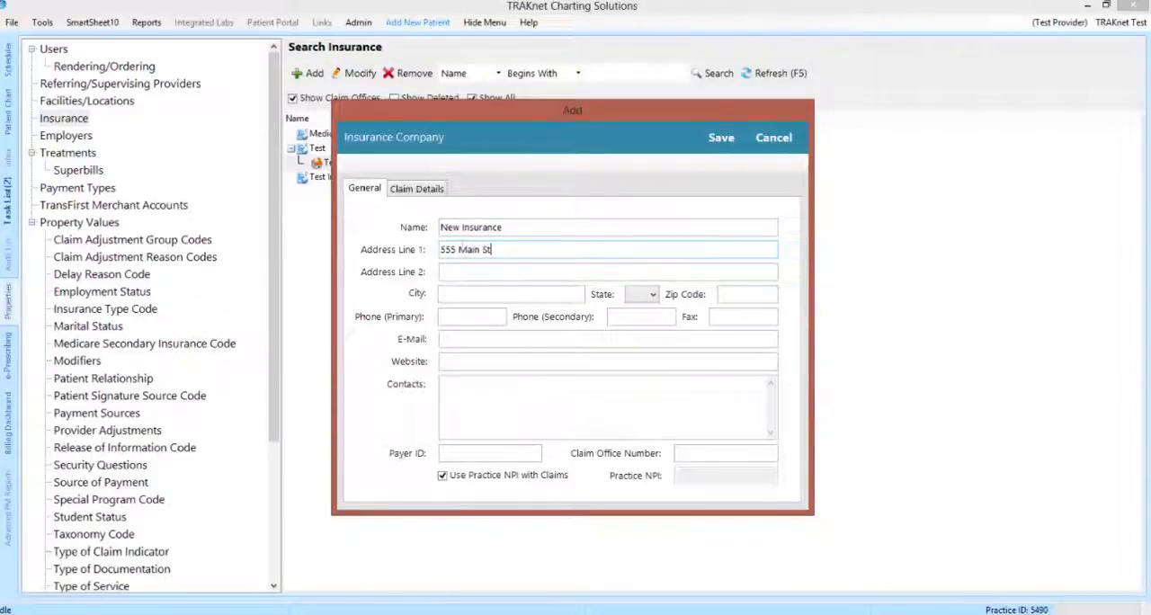
Step: Enter the insurance company's city, set the state to MI, and fill in the payer ID
left_click(475, 290)
type("Southfield")
left_click(636, 302)
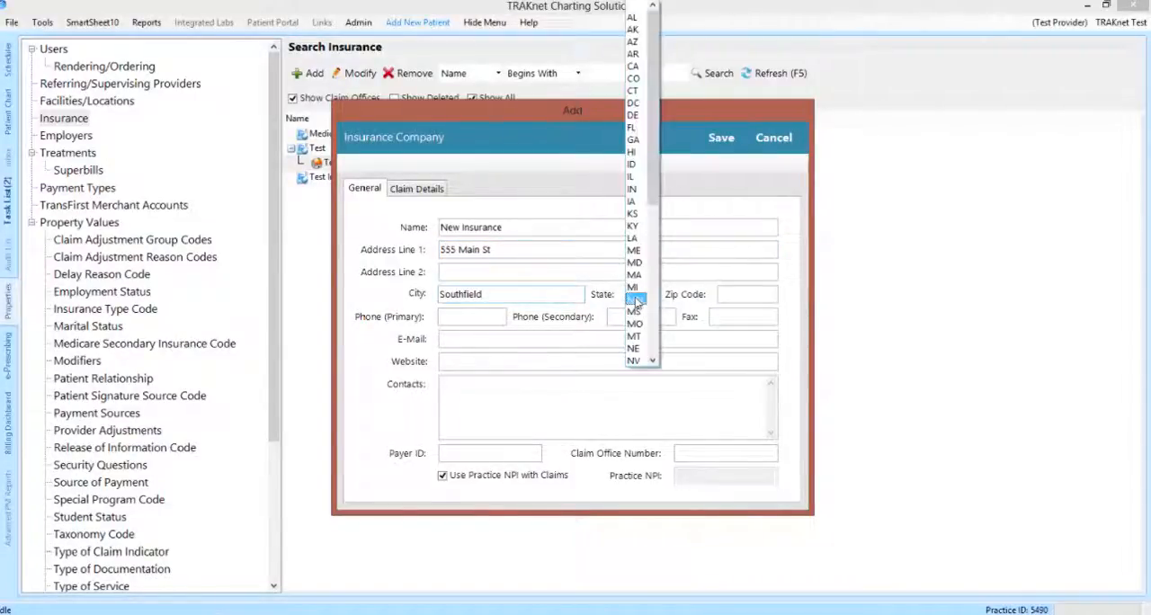
left_click(635, 287)
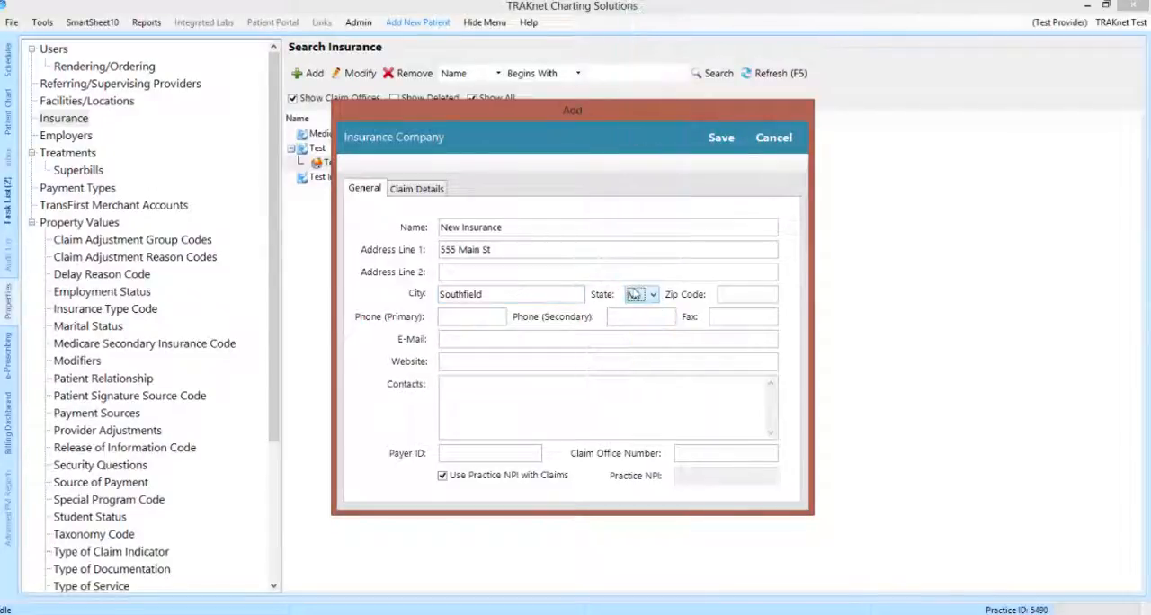
left_click(502, 459)
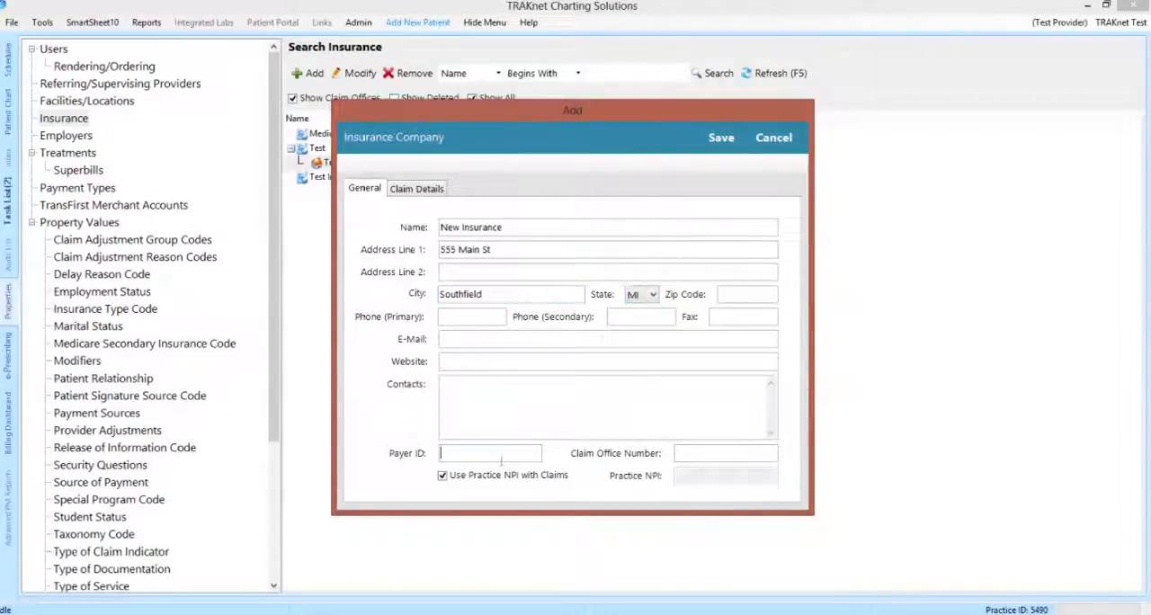
type("44444")
Step: Review the claim details of the new insurance company through the Surgery Center settings and save the company
left_click(414, 191)
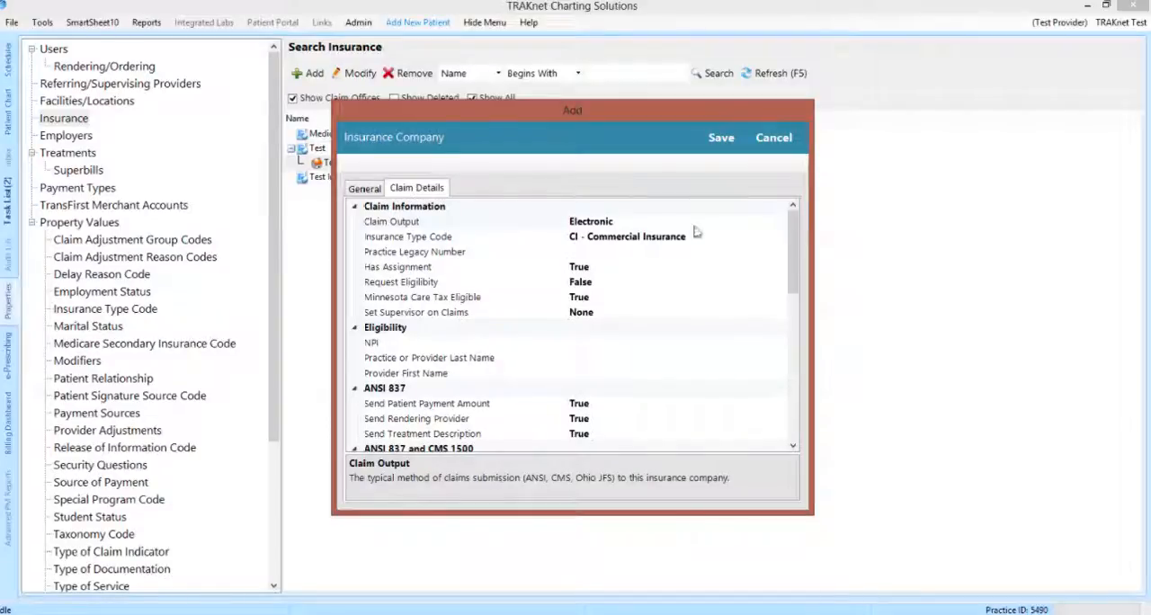
left_click_drag(796, 243, 793, 399)
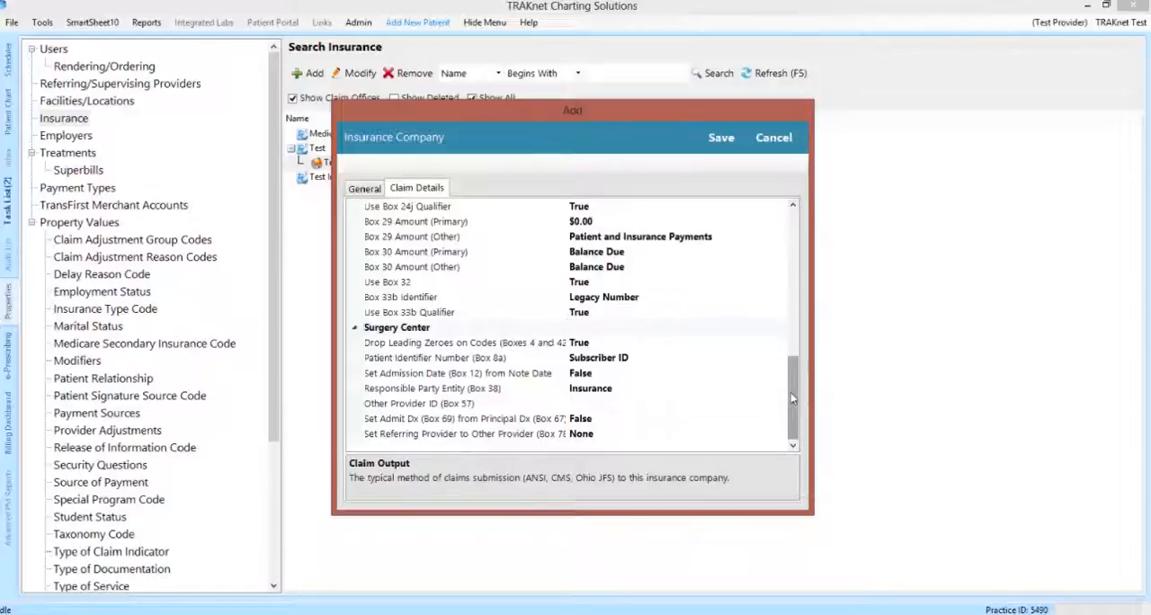
left_click(718, 151)
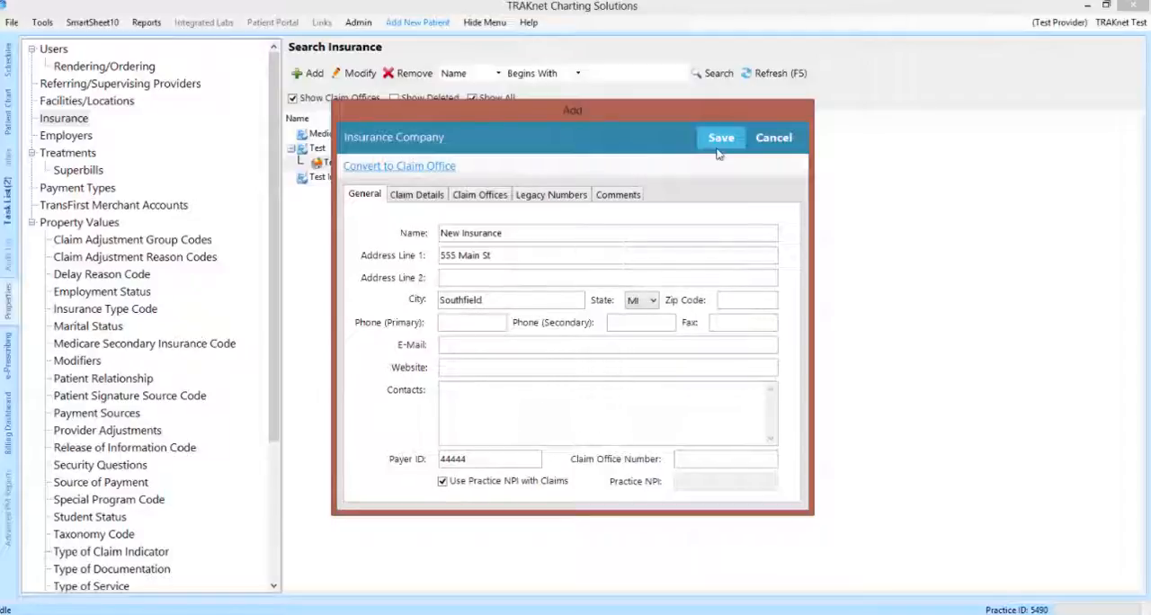
Step: View the form for adding a claim office to the insurance company and cancel it
left_click(499, 195)
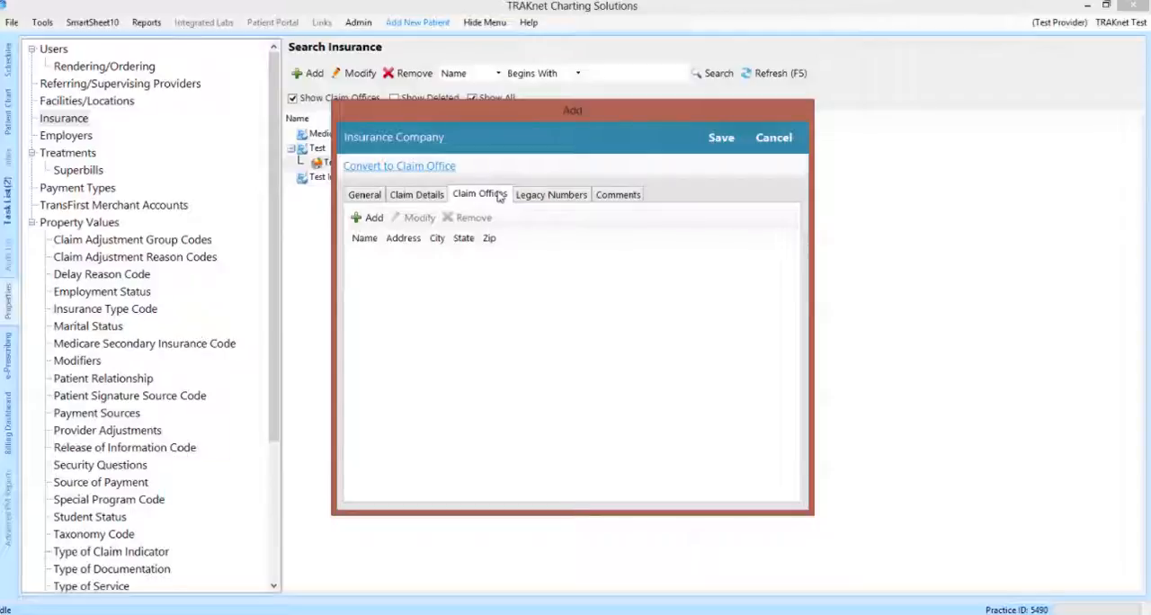
left_click(372, 219)
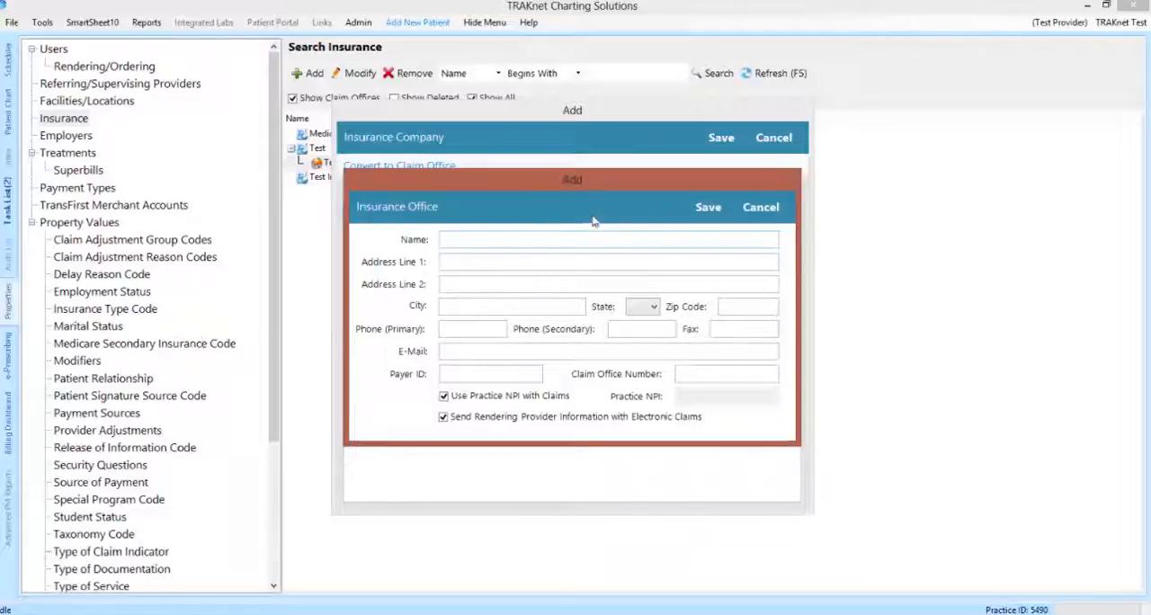
left_click(763, 209)
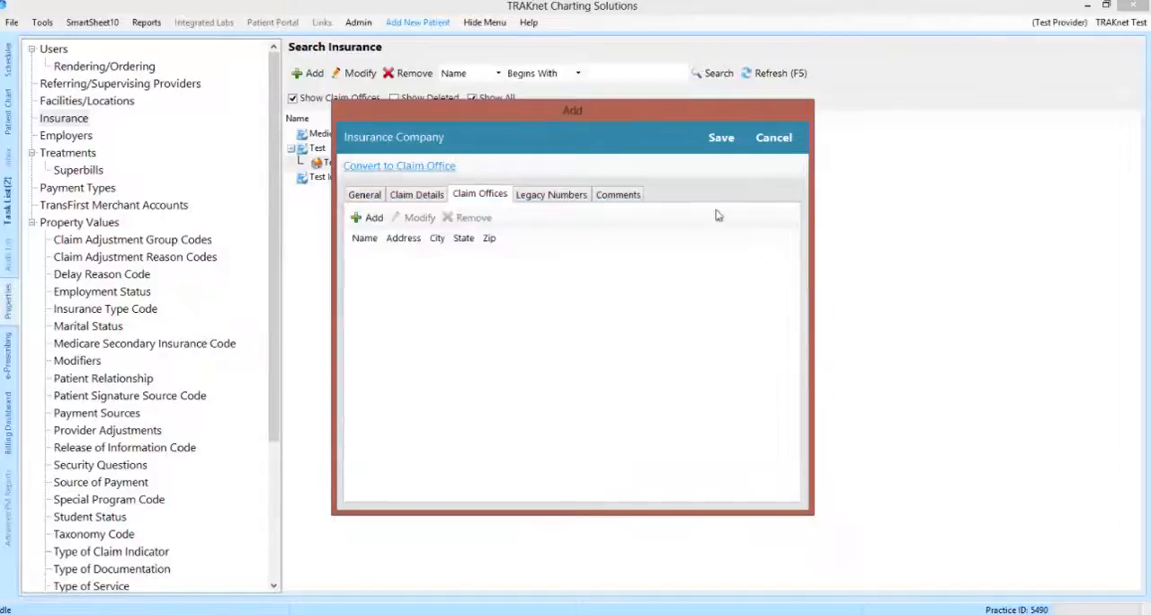
Step: View the form for adding a provider legacy number to the insurance company and cancel it
left_click(571, 202)
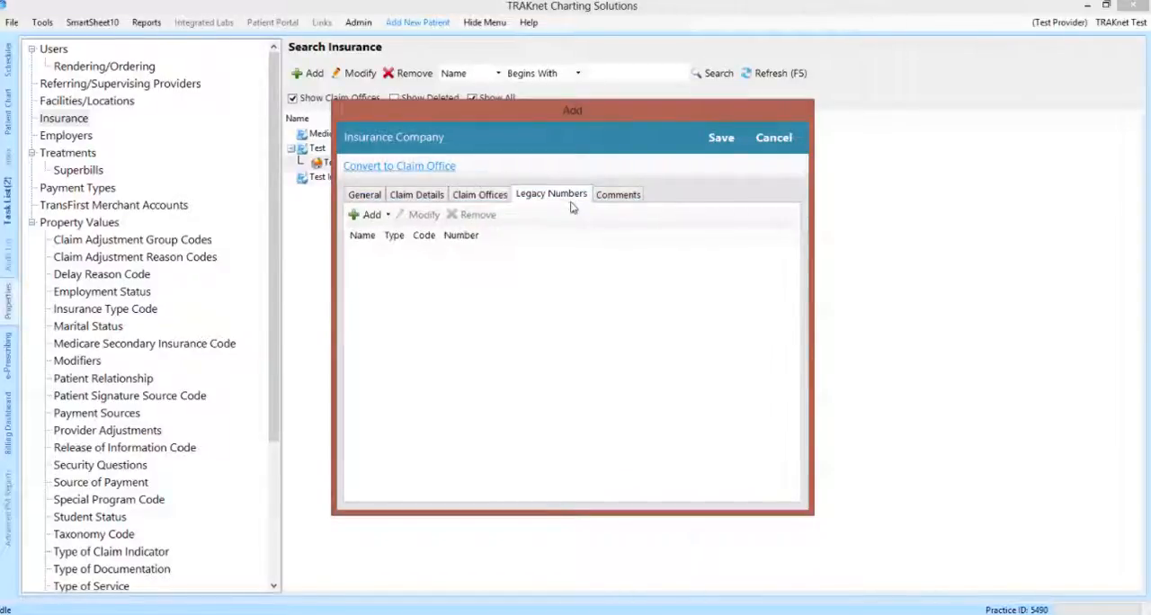
left_click(376, 221)
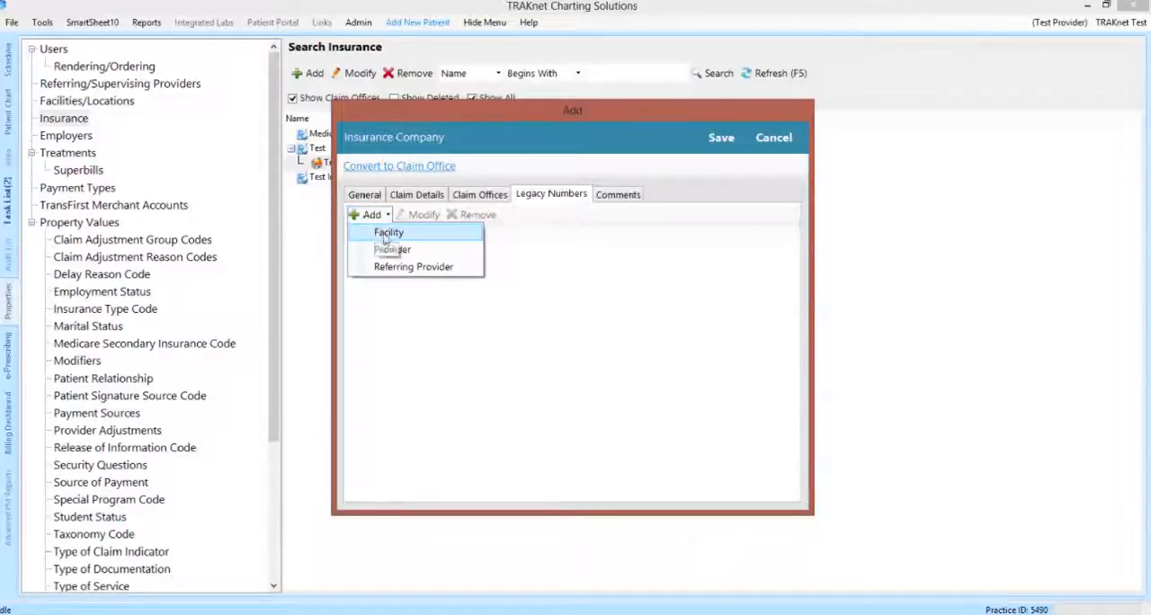
left_click(392, 251)
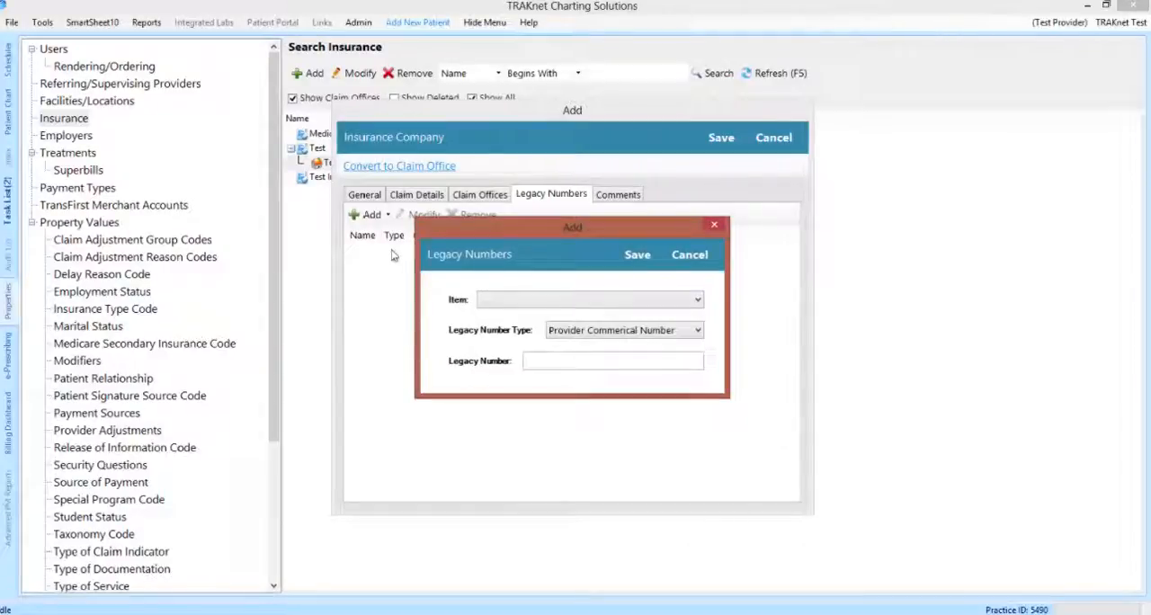
left_click(681, 258)
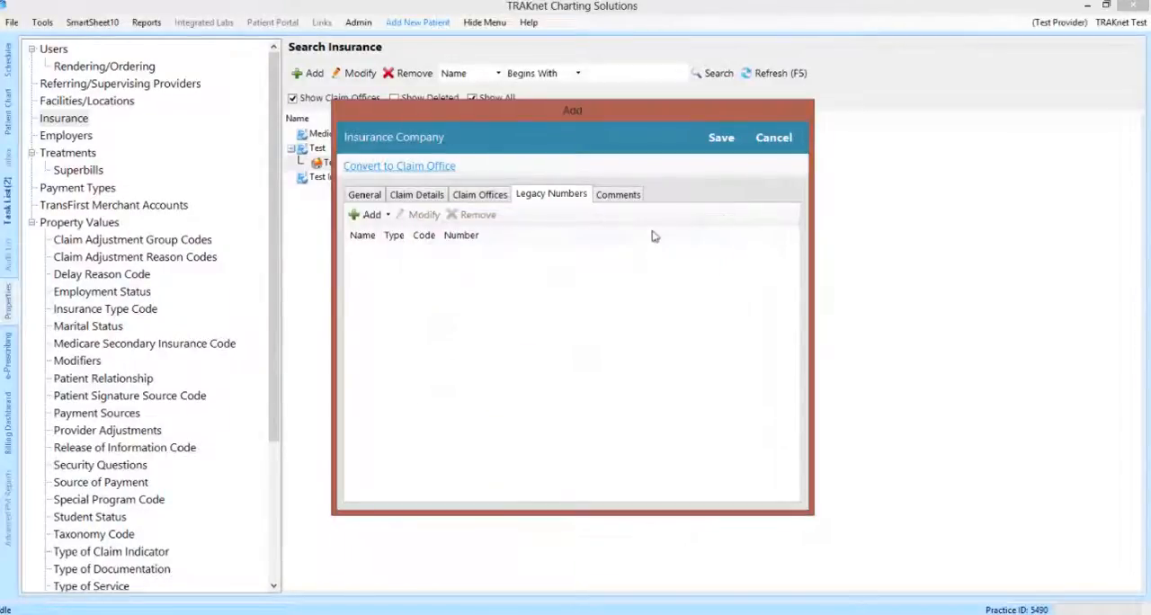
Step: Add the comment "General Insurance Comment." to the new insurance company, save it, and select it in the refreshed insurance list
left_click(618, 196)
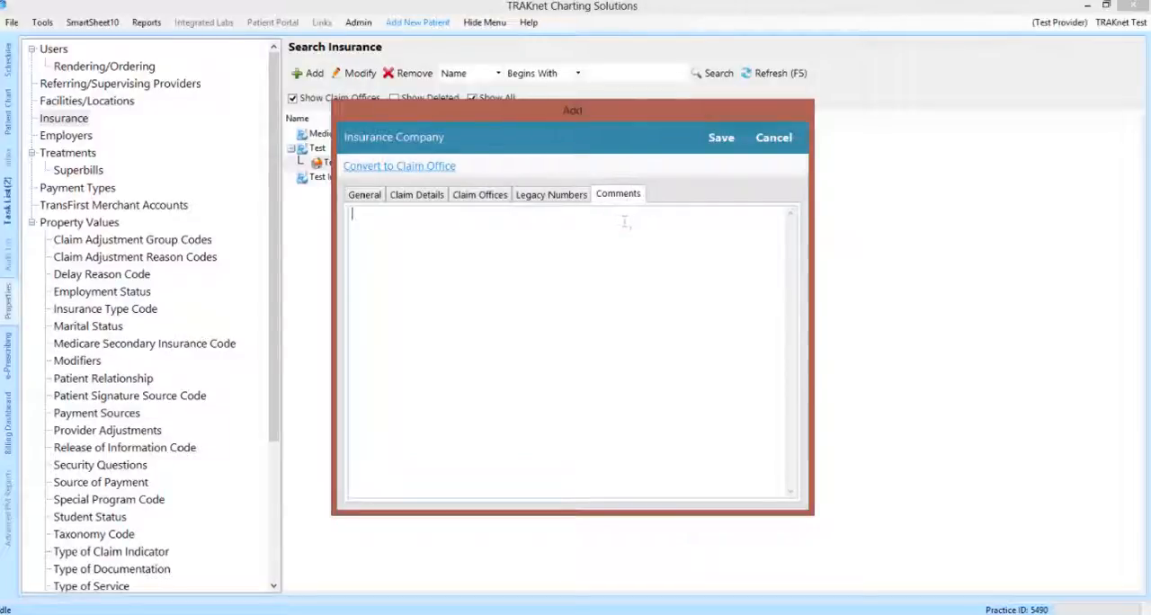
type("General Ins")
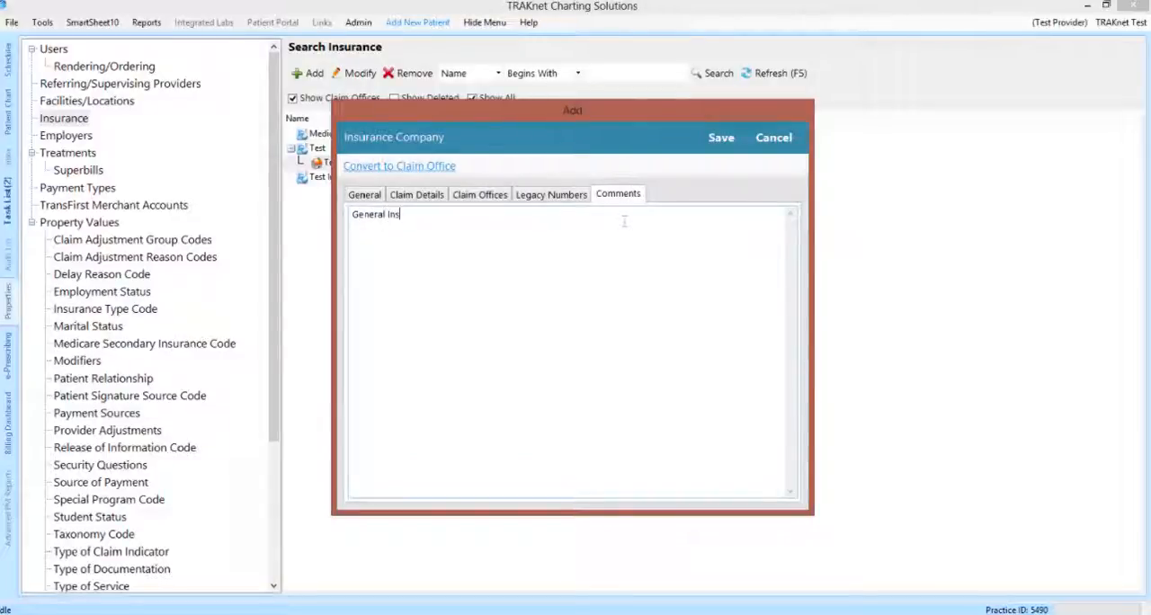
type("urance Comment.")
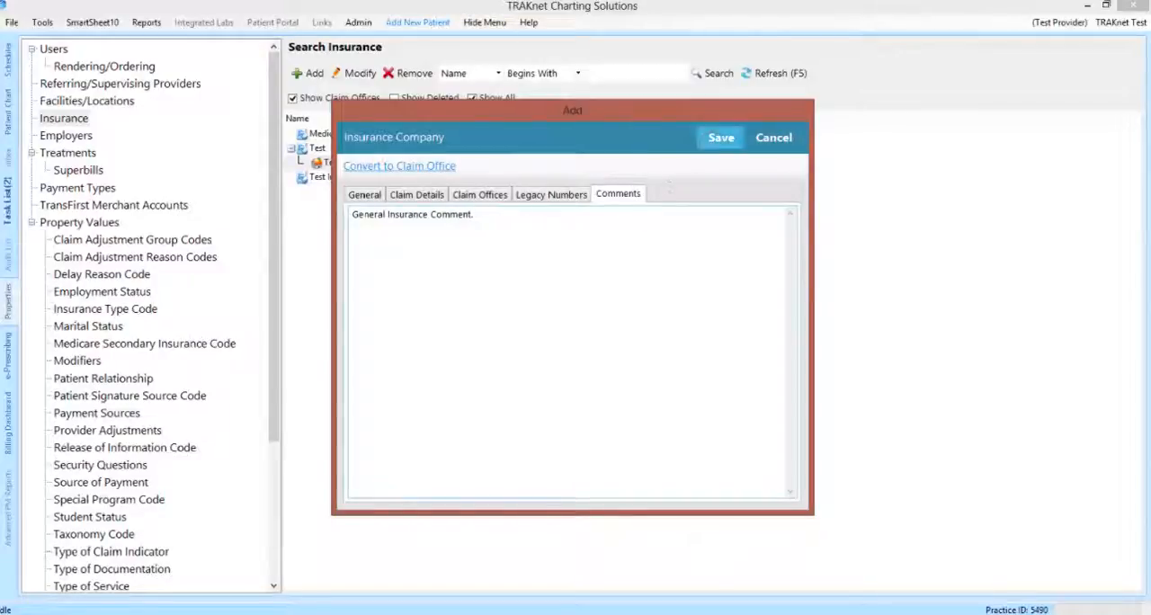
left_click(713, 147)
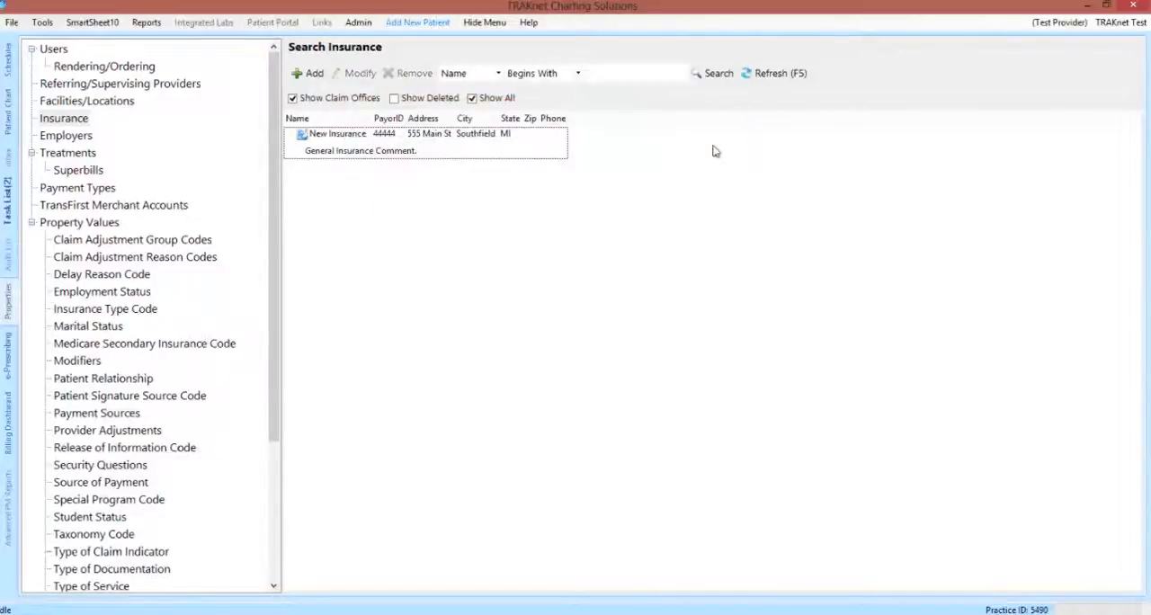
left_click(765, 73)
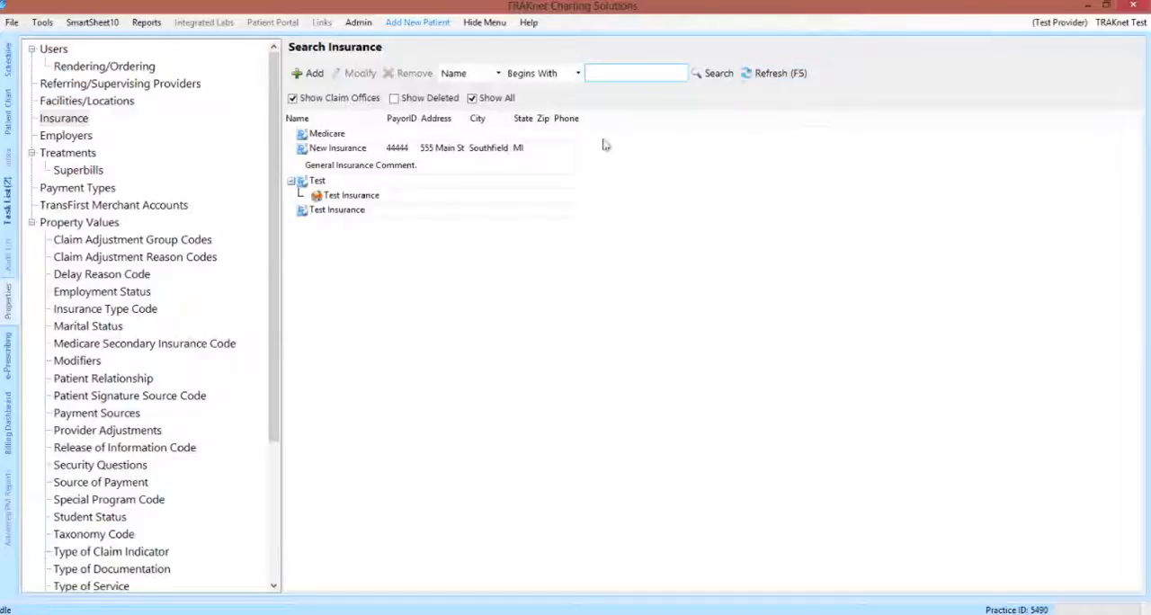
left_click(557, 158)
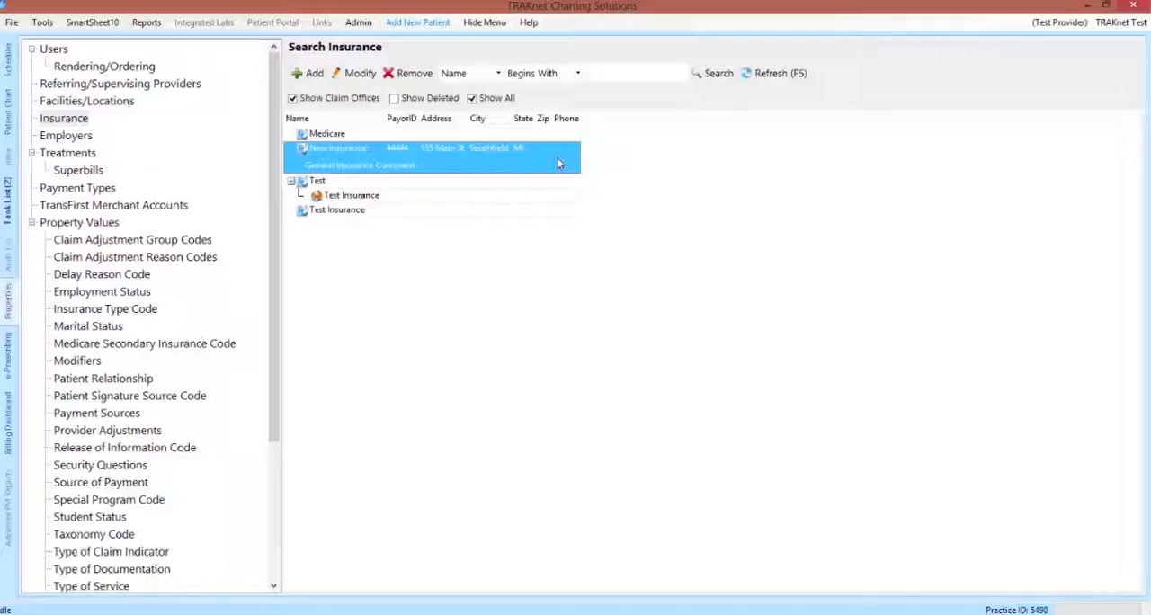
Step: View the form for adding an employer, including its comments, and close it without saving
left_click(77, 136)
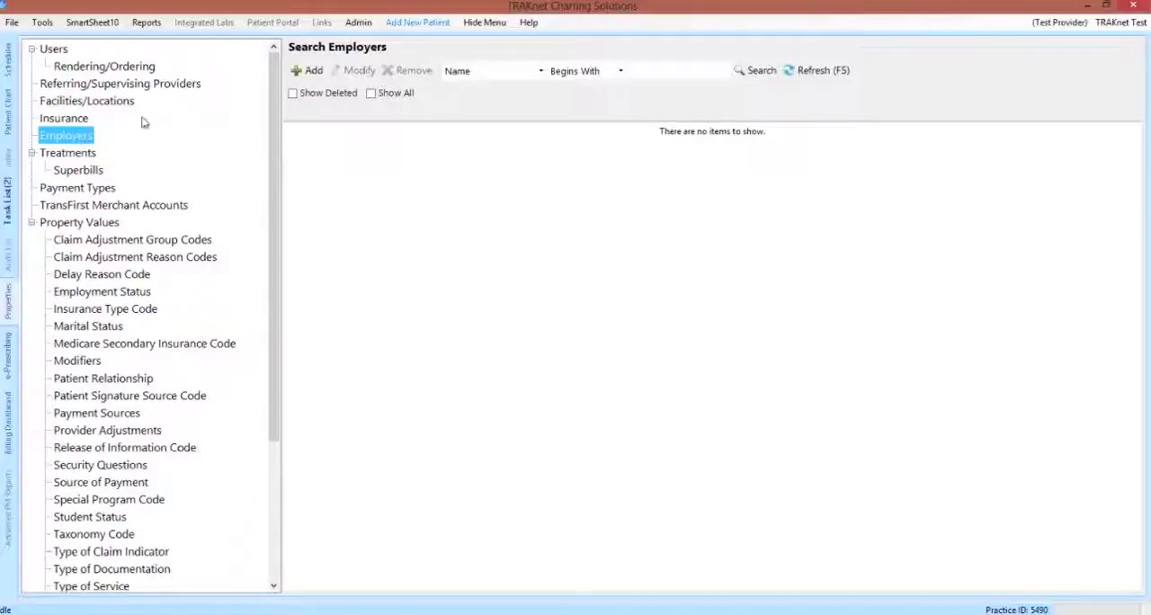
left_click(308, 71)
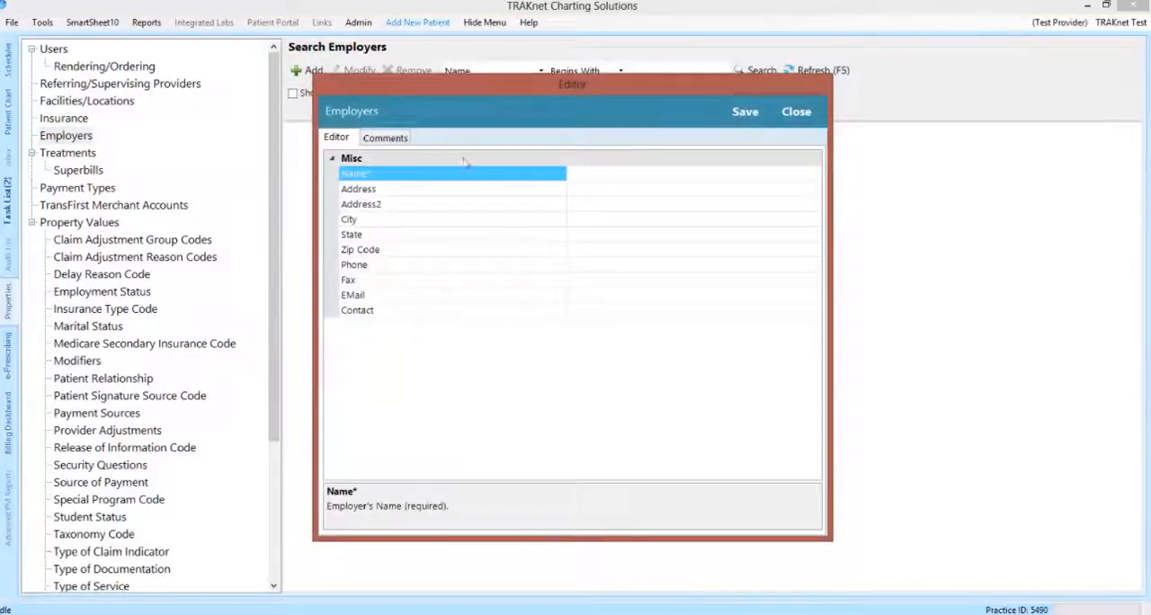
left_click(401, 140)
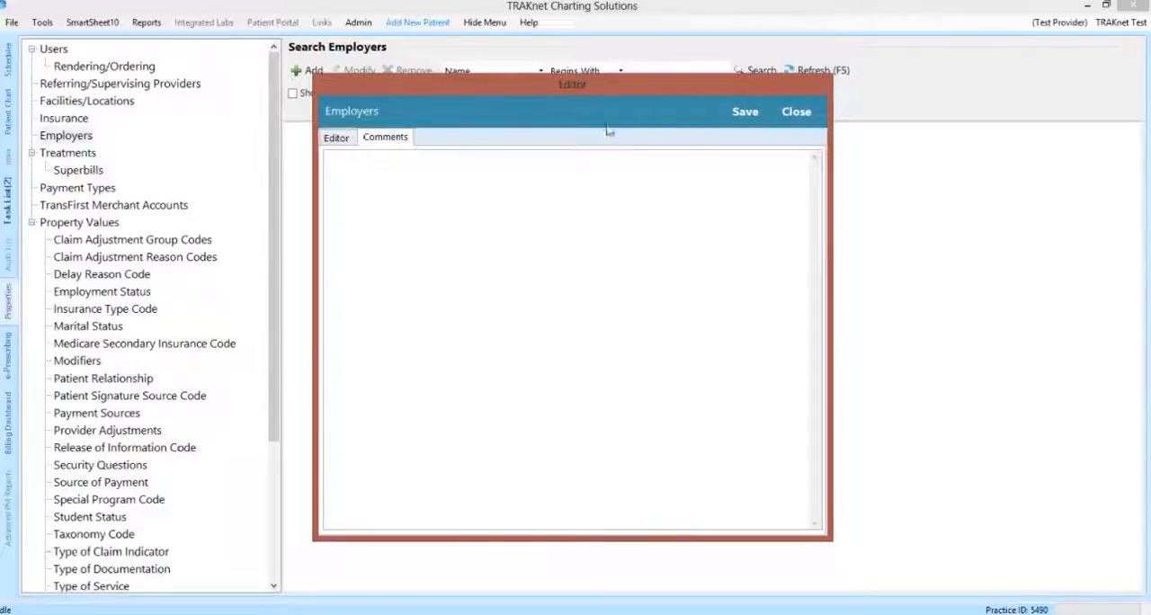
left_click(797, 113)
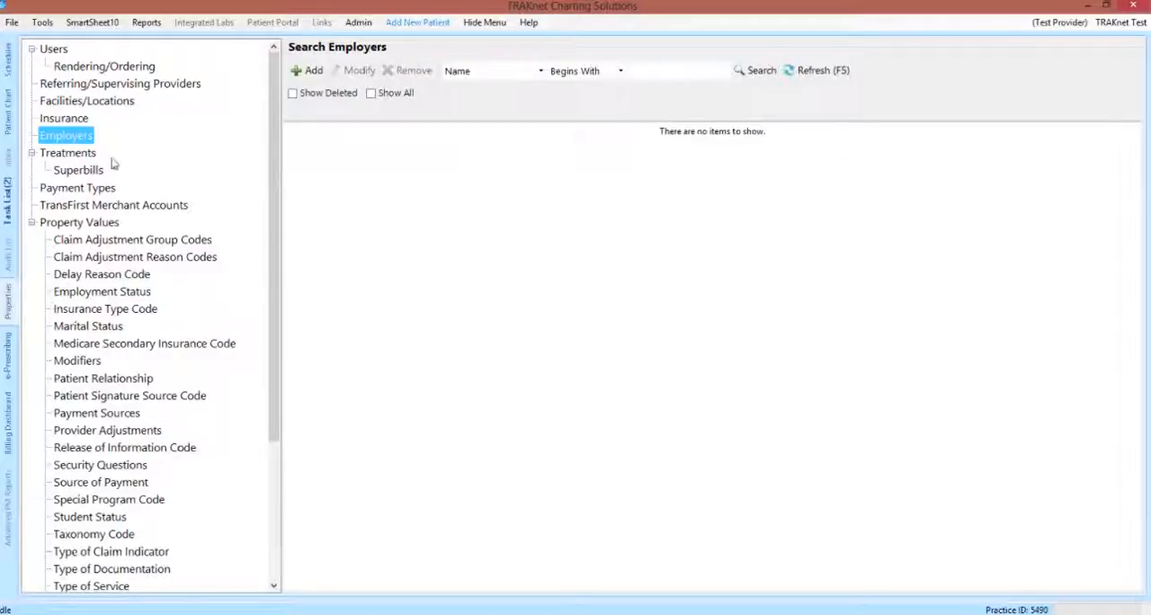
Step: Display the full list of treatments with all entries shown
left_click(84, 158)
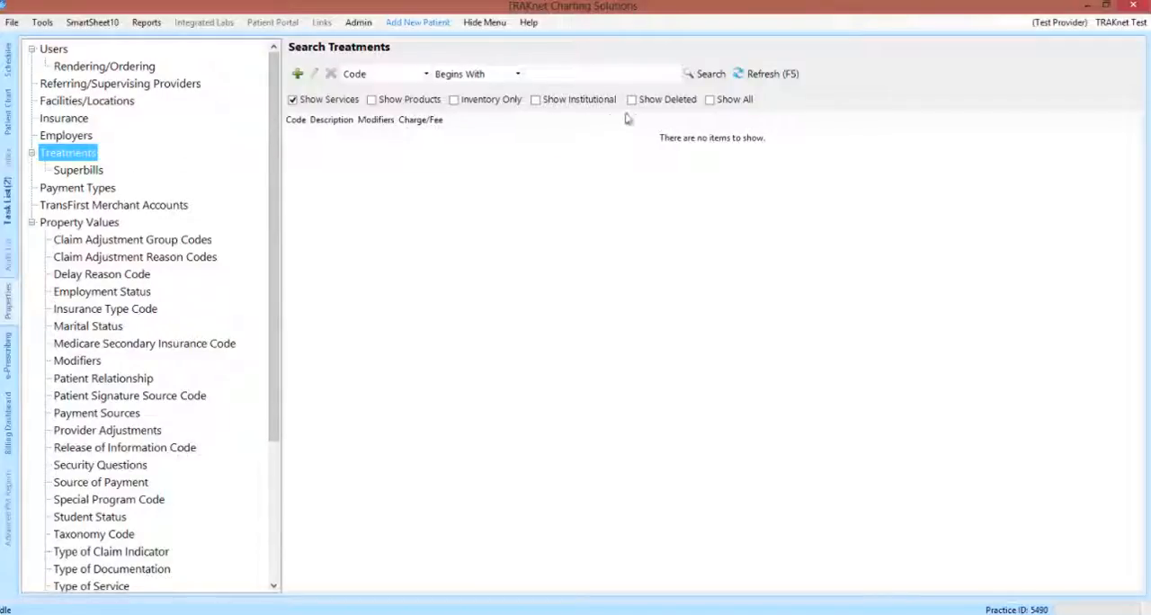
left_click(710, 100)
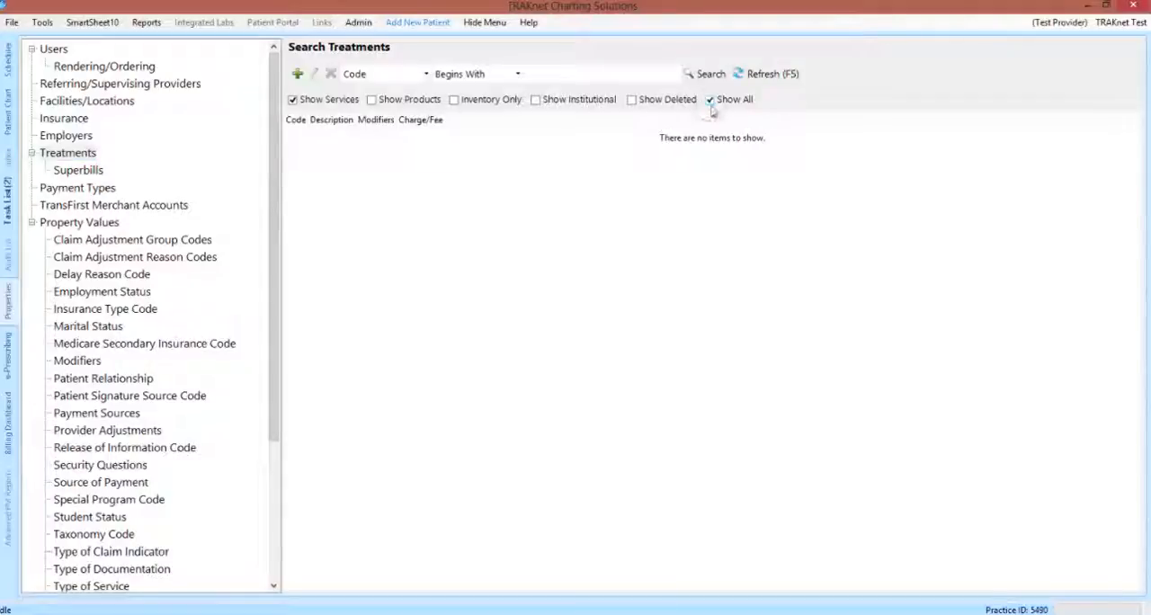
left_click(772, 73)
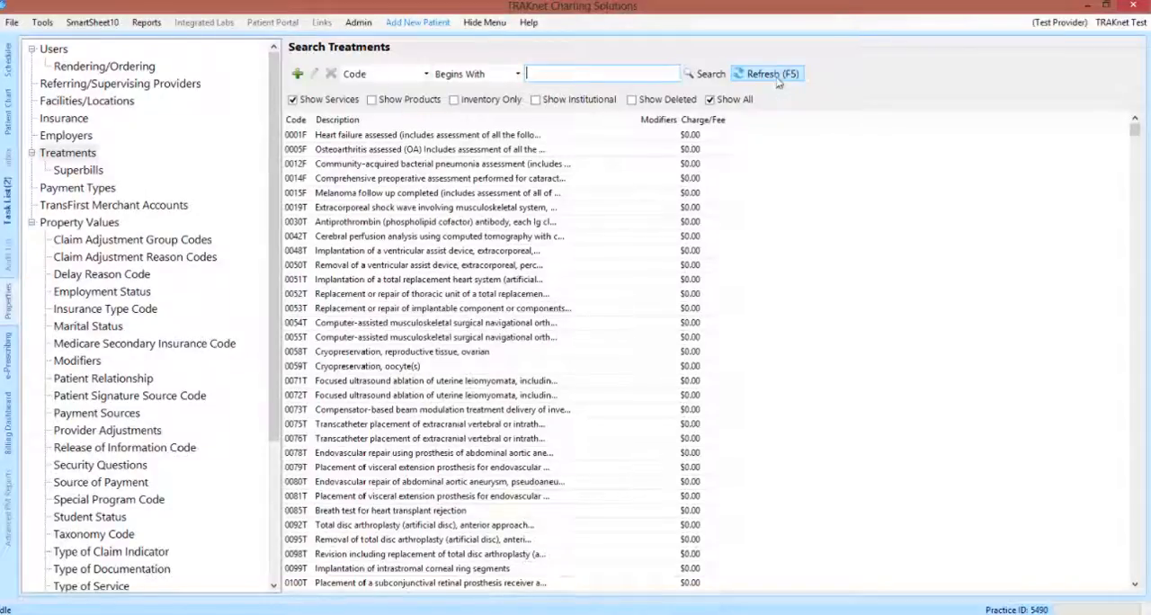
Step: Review the claim details, history and comments of treatment 0001F, save it, and view the form for adding a treatment
left_click(538, 134)
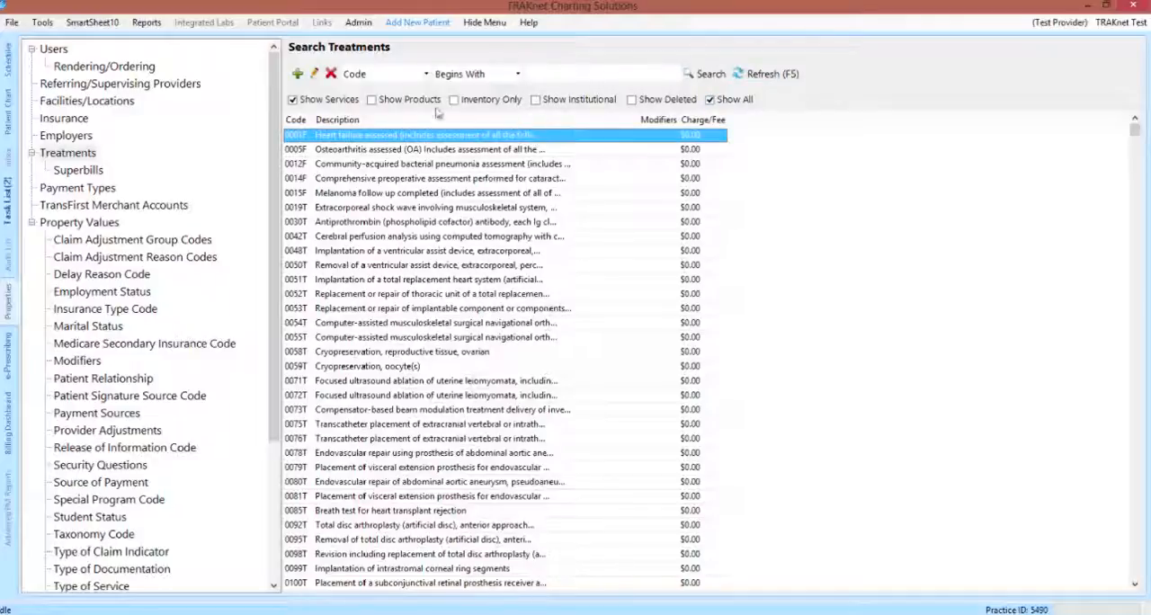
left_click(315, 75)
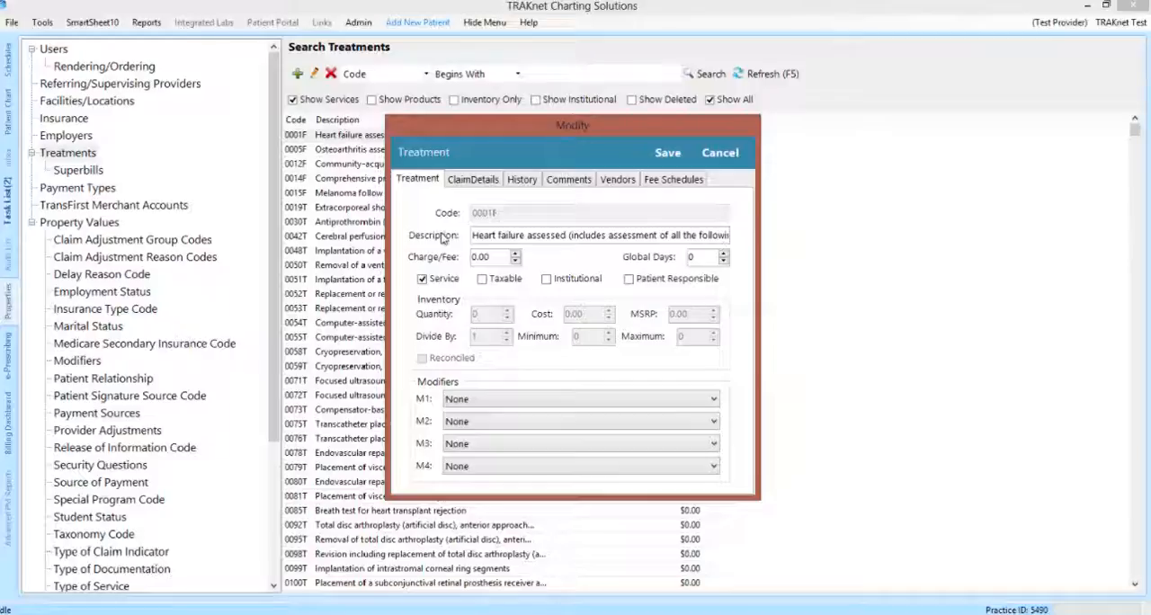
left_click(455, 182)
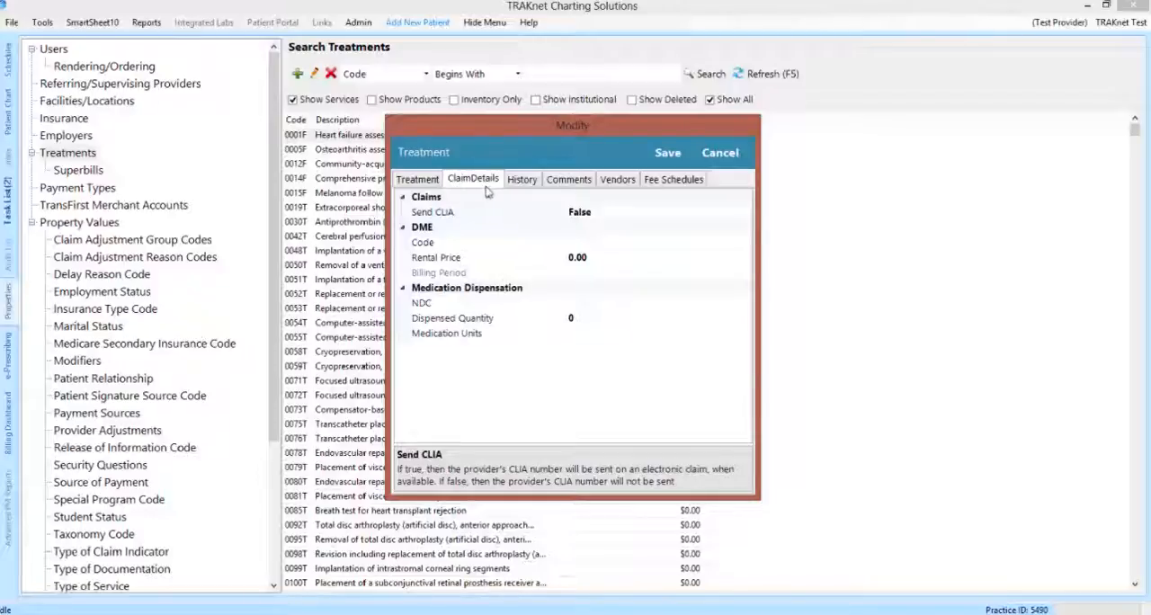
left_click(522, 193)
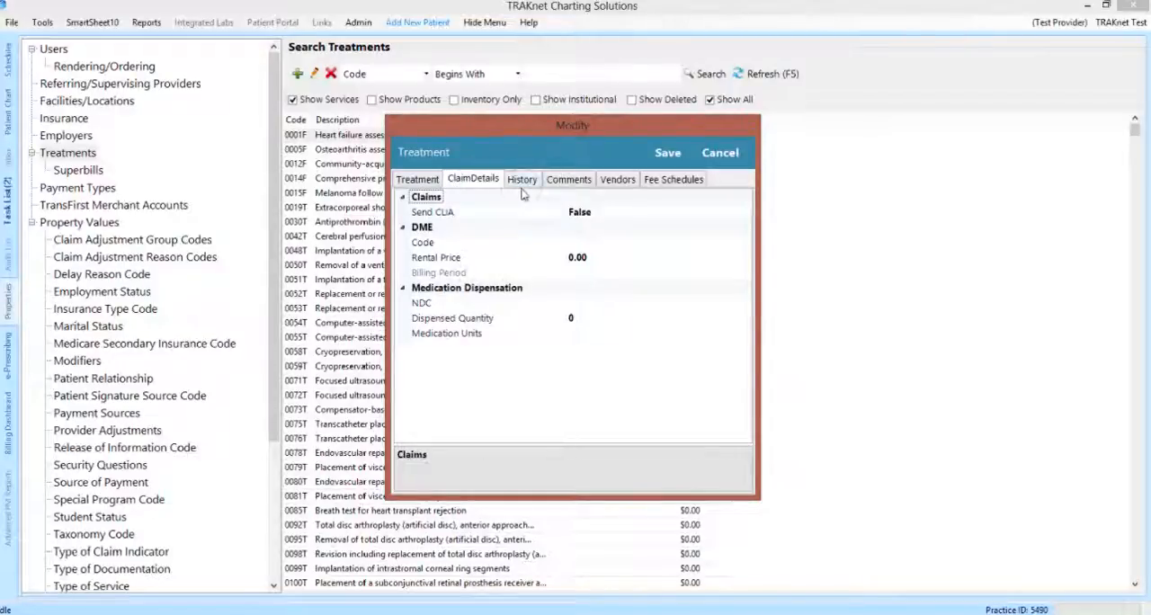
left_click(522, 183)
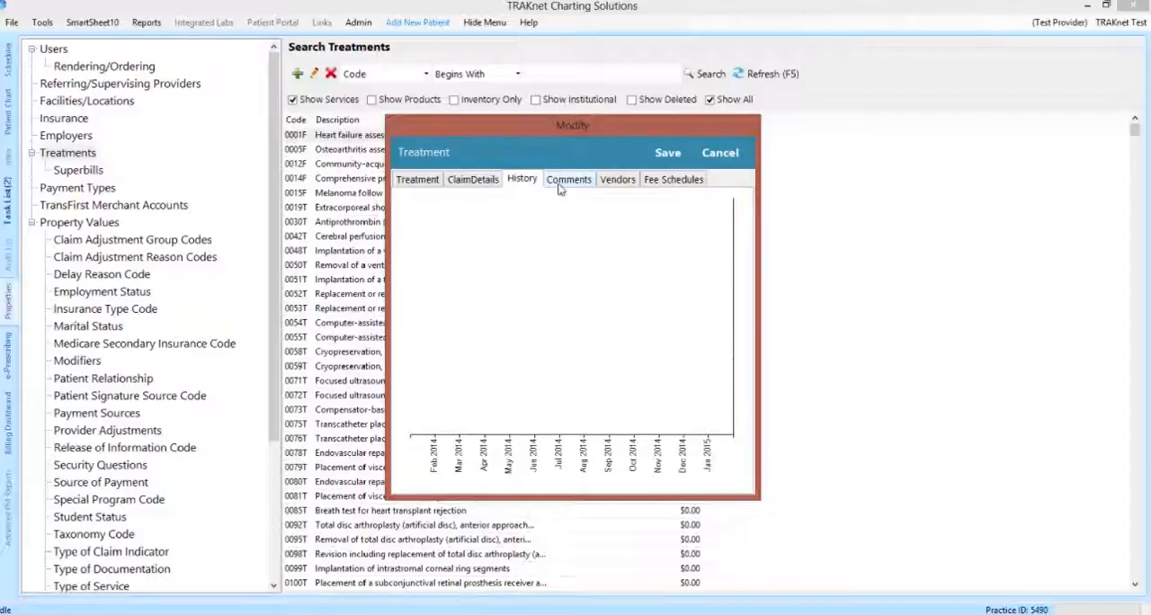
left_click(560, 185)
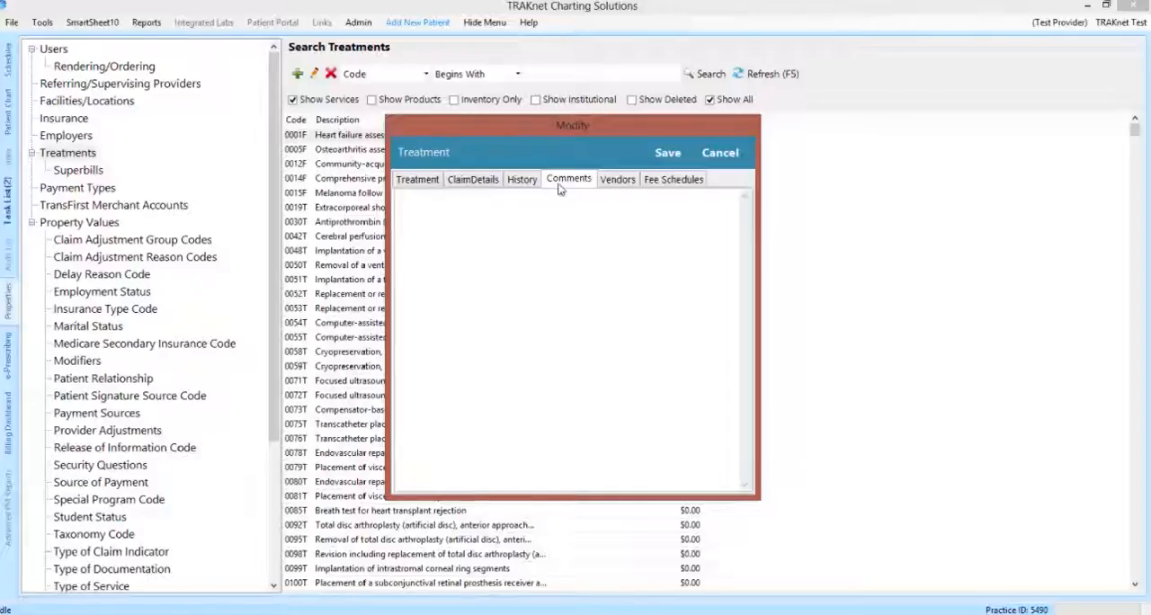
left_click(666, 153)
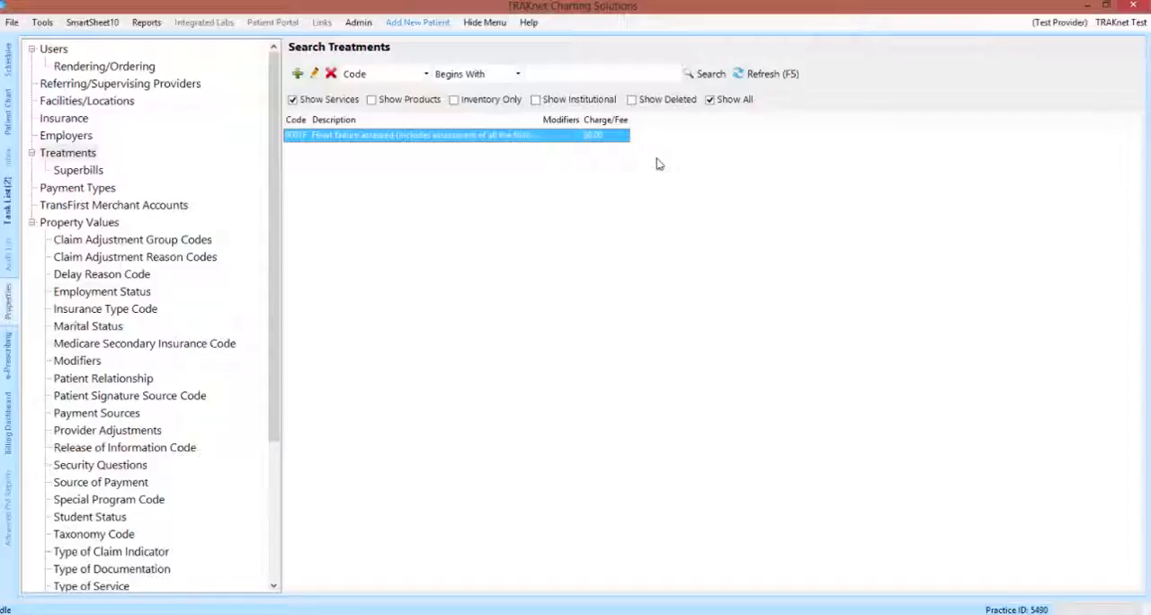
left_click(298, 73)
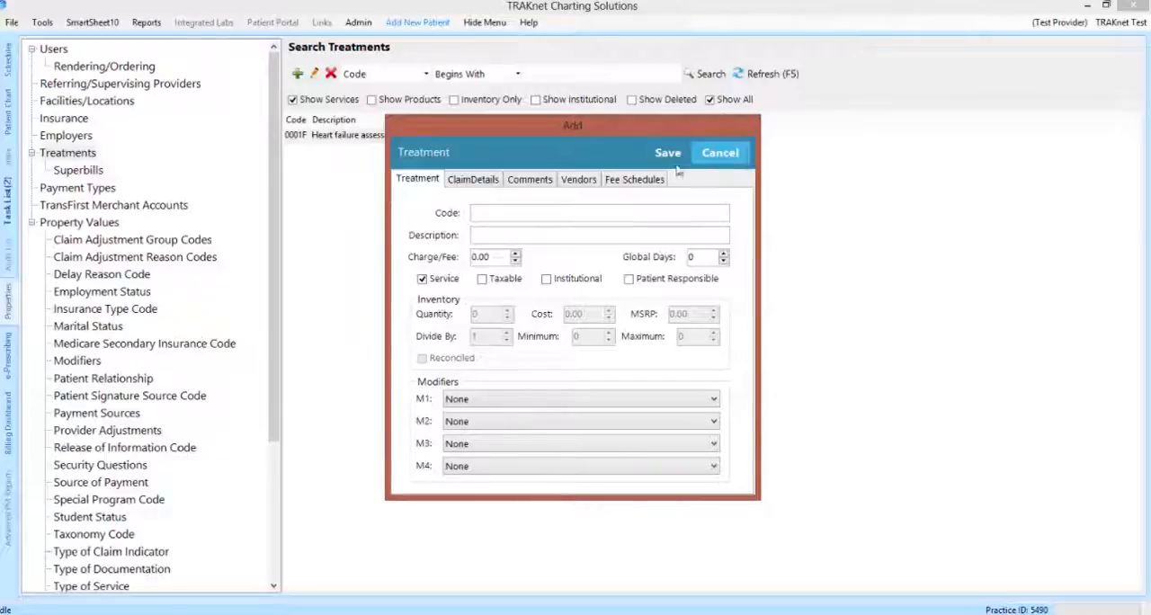
Step: Display the full list of payment types with all entries shown
left_click(128, 188)
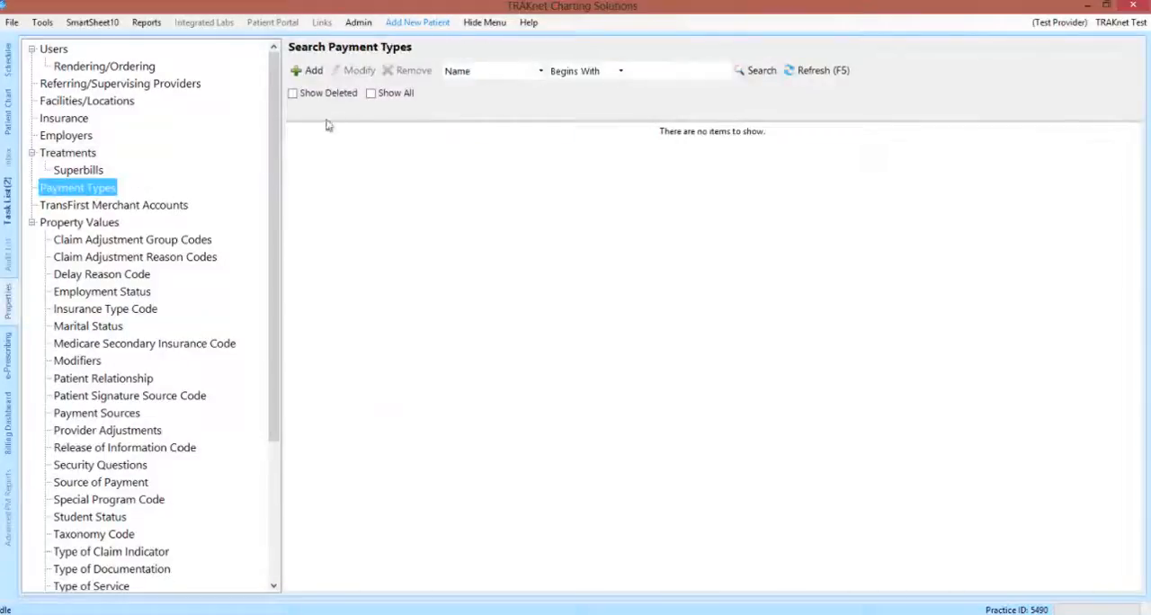
left_click(394, 93)
left_click(820, 79)
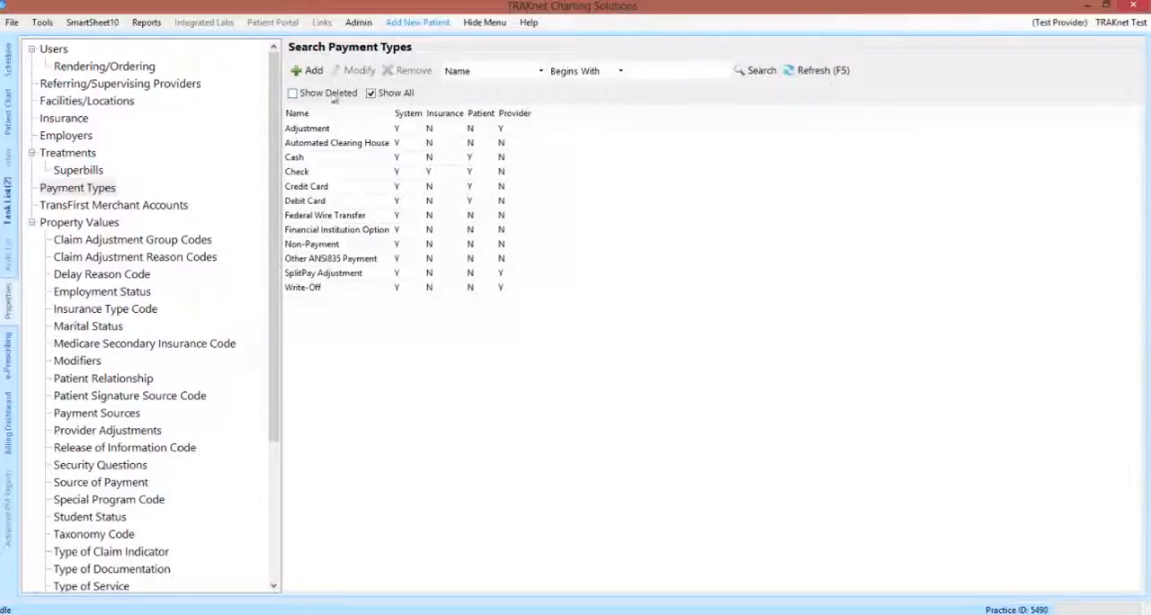
Step: Add a payment type described as Patient Refund, enable it for provider payments, and save it
left_click(313, 72)
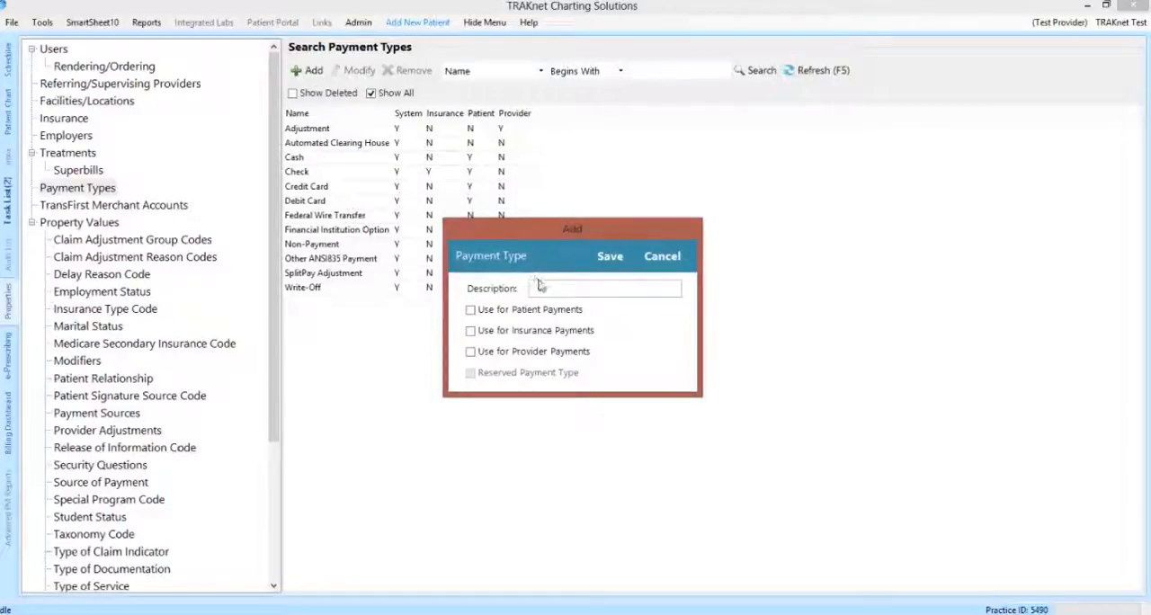
type("Patient Refund")
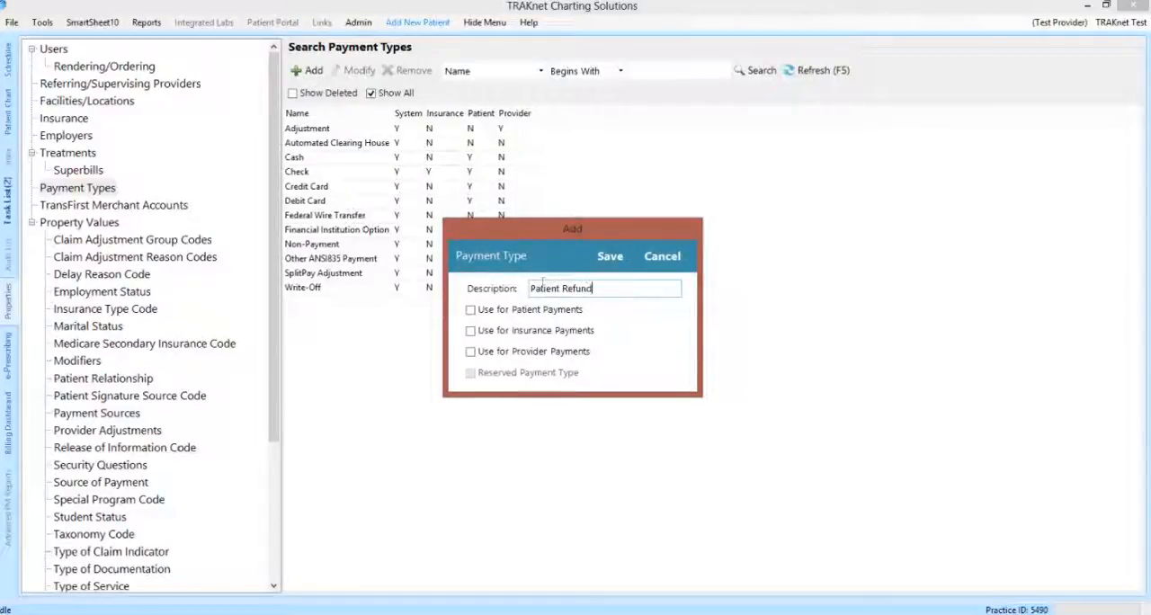
left_click(542, 358)
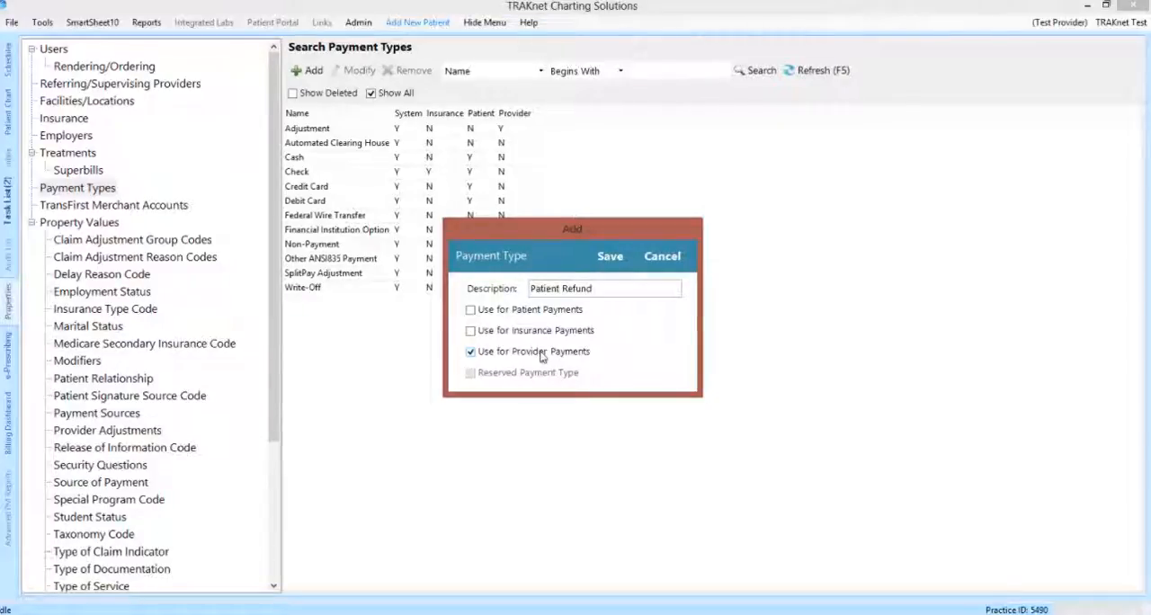
left_click(608, 263)
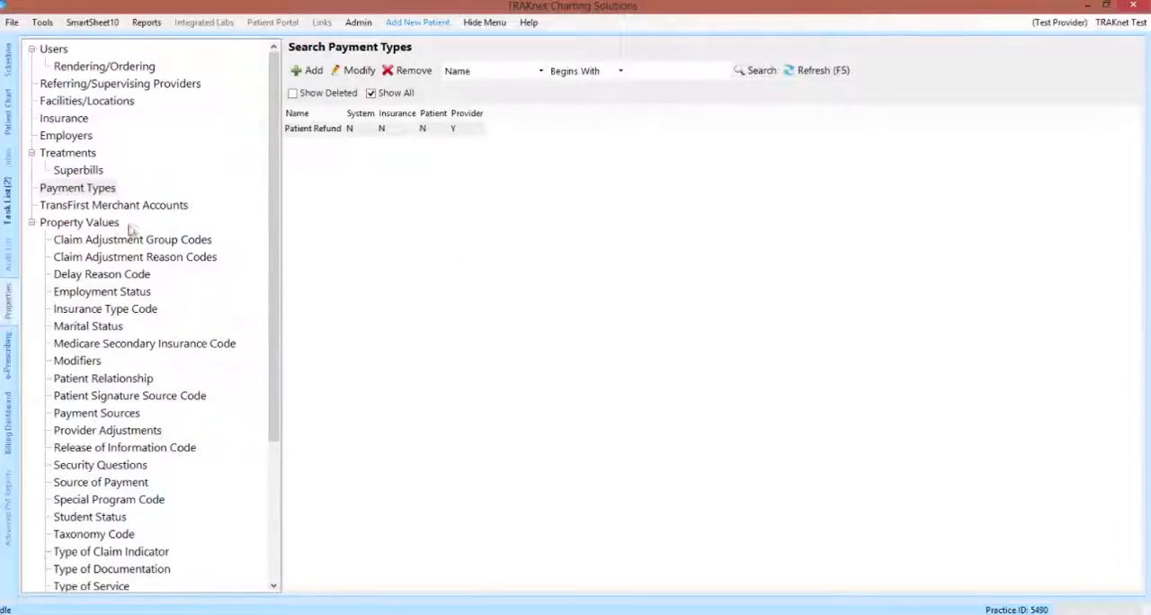
Step: Display the full list of modifiers under the property values with all entries shown
left_click(110, 224)
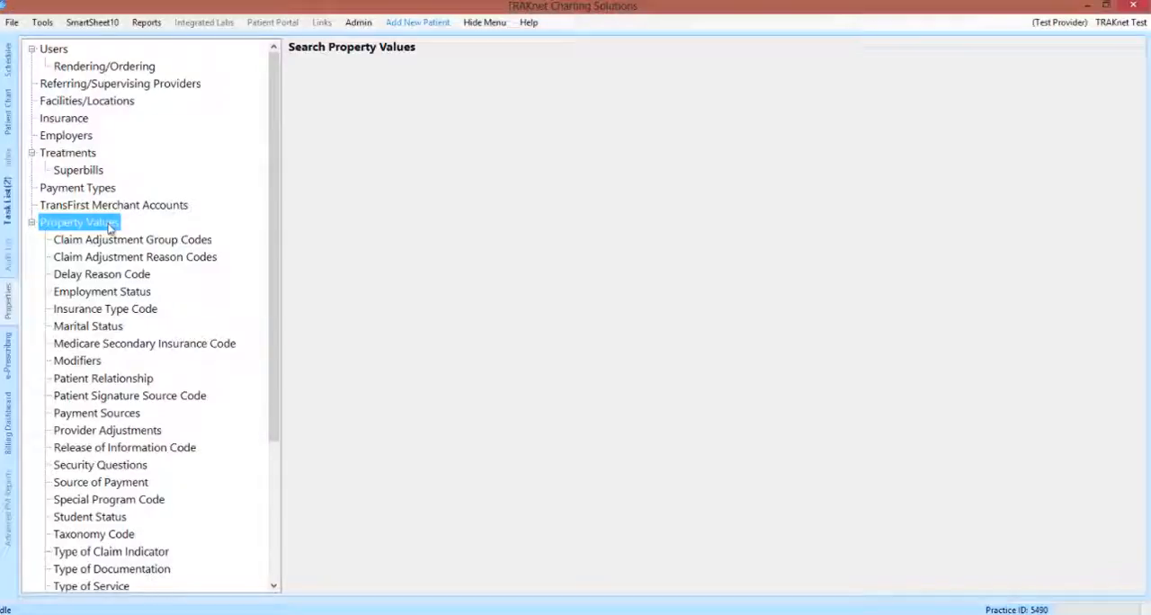
left_click(80, 362)
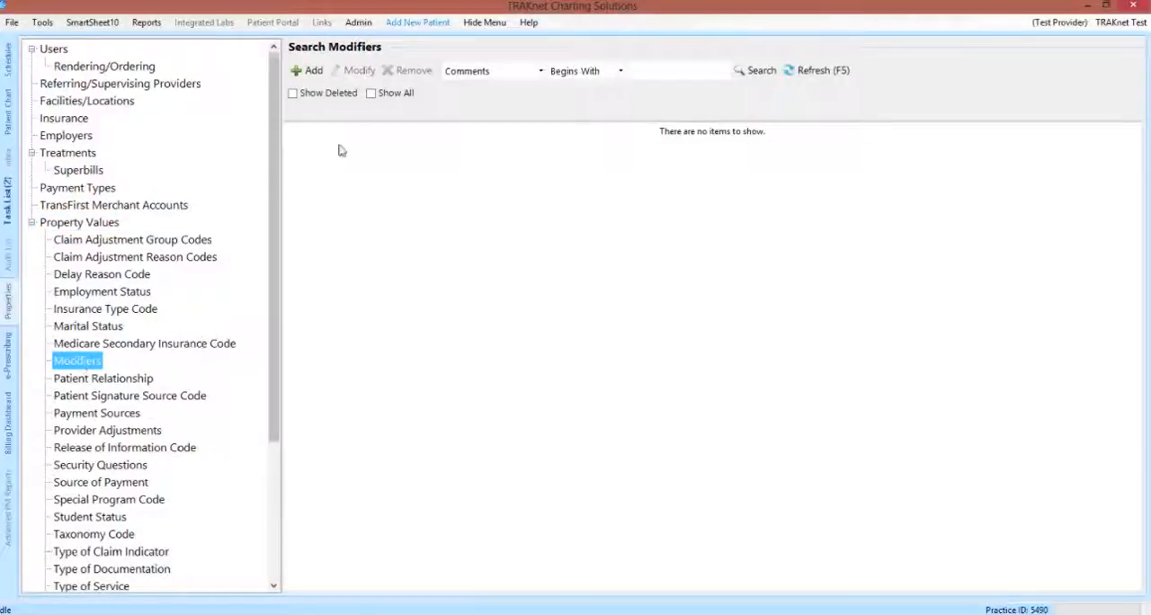
left_click(401, 95)
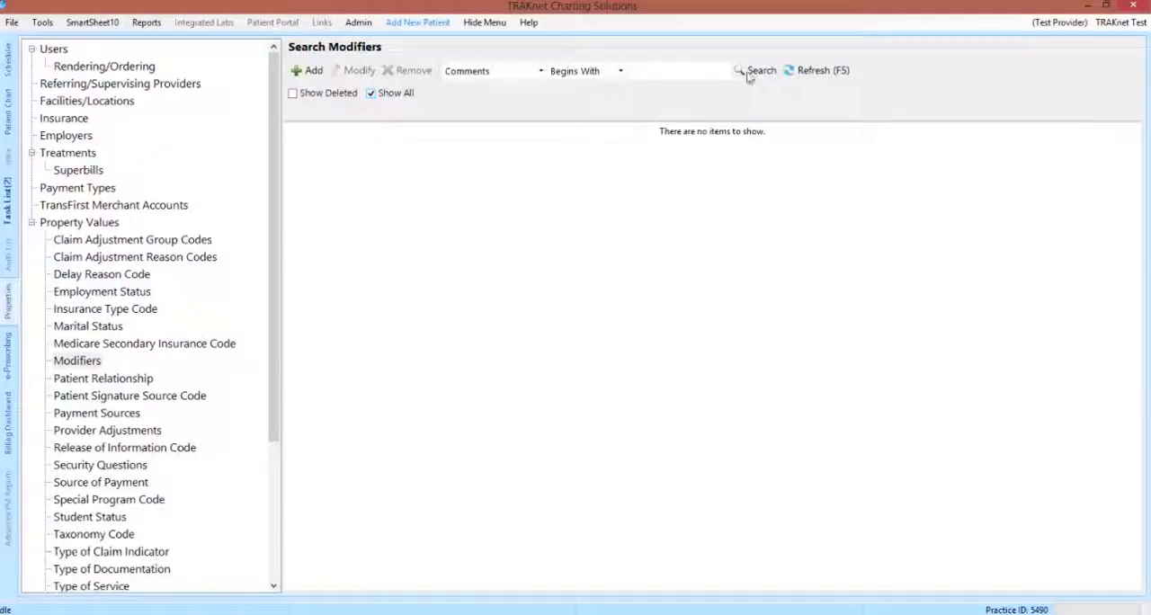
left_click(810, 72)
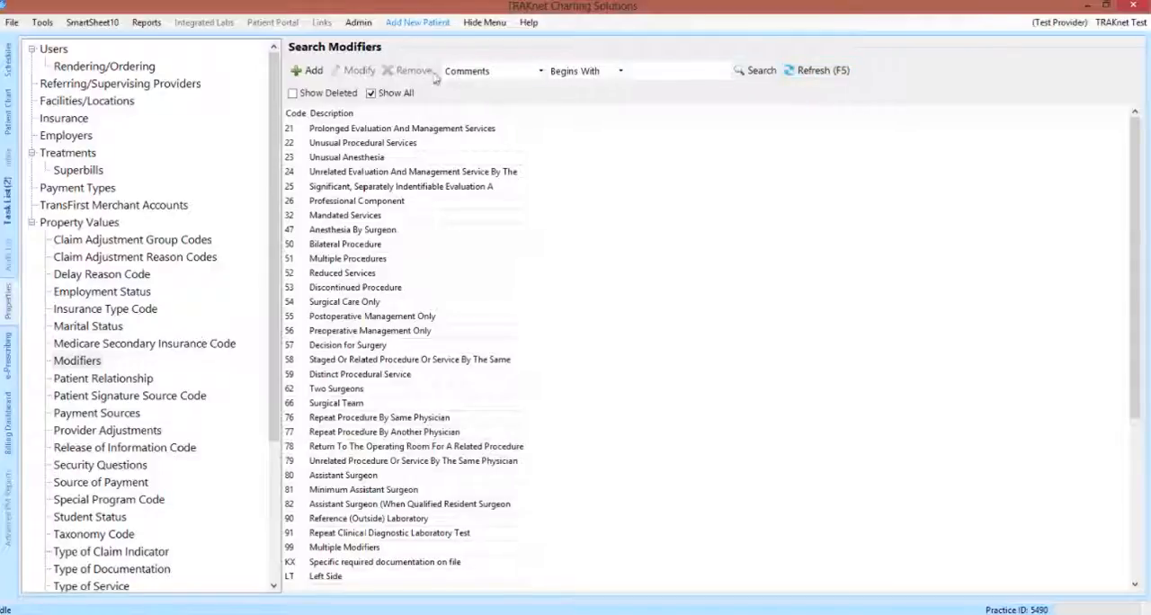
Step: View the value/code and description fields of a new modifier and close the form without saving
left_click(308, 71)
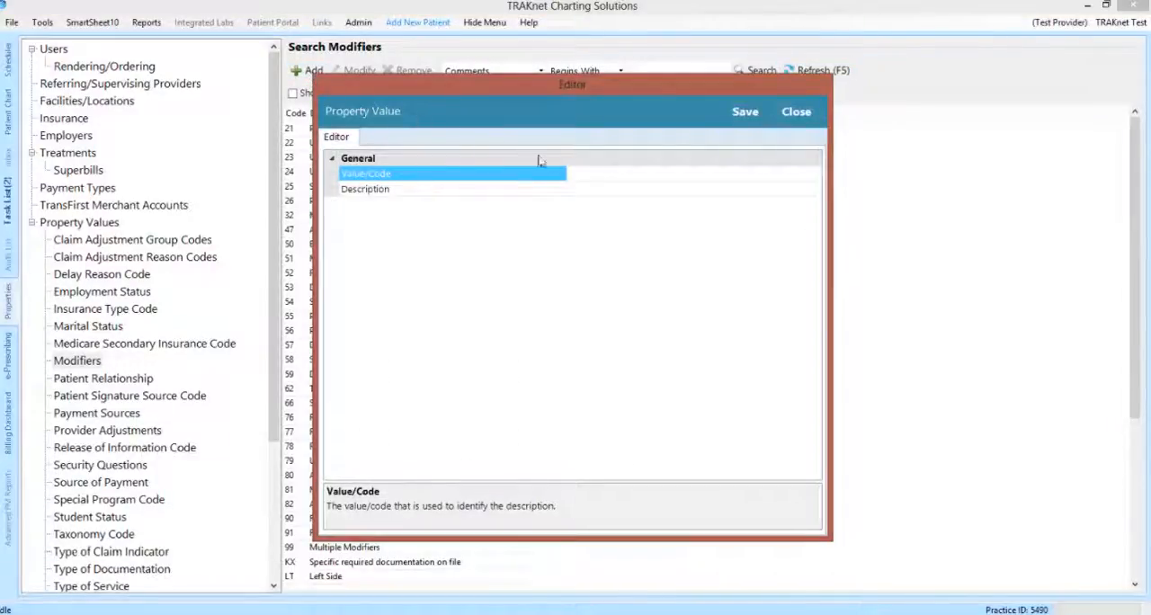
left_click(589, 190)
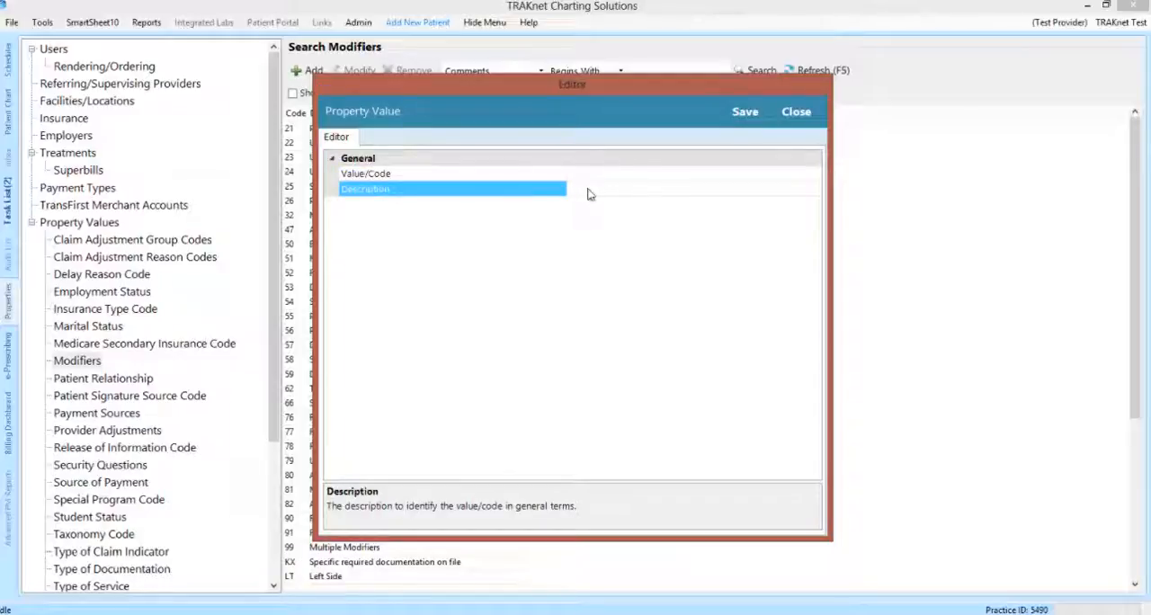
left_click(781, 115)
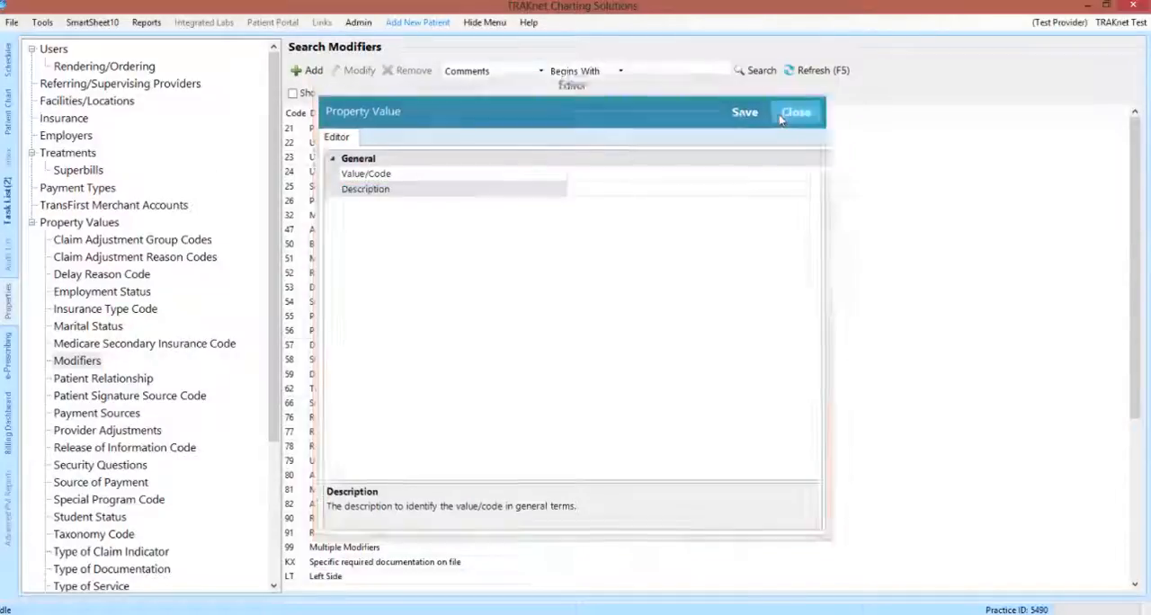